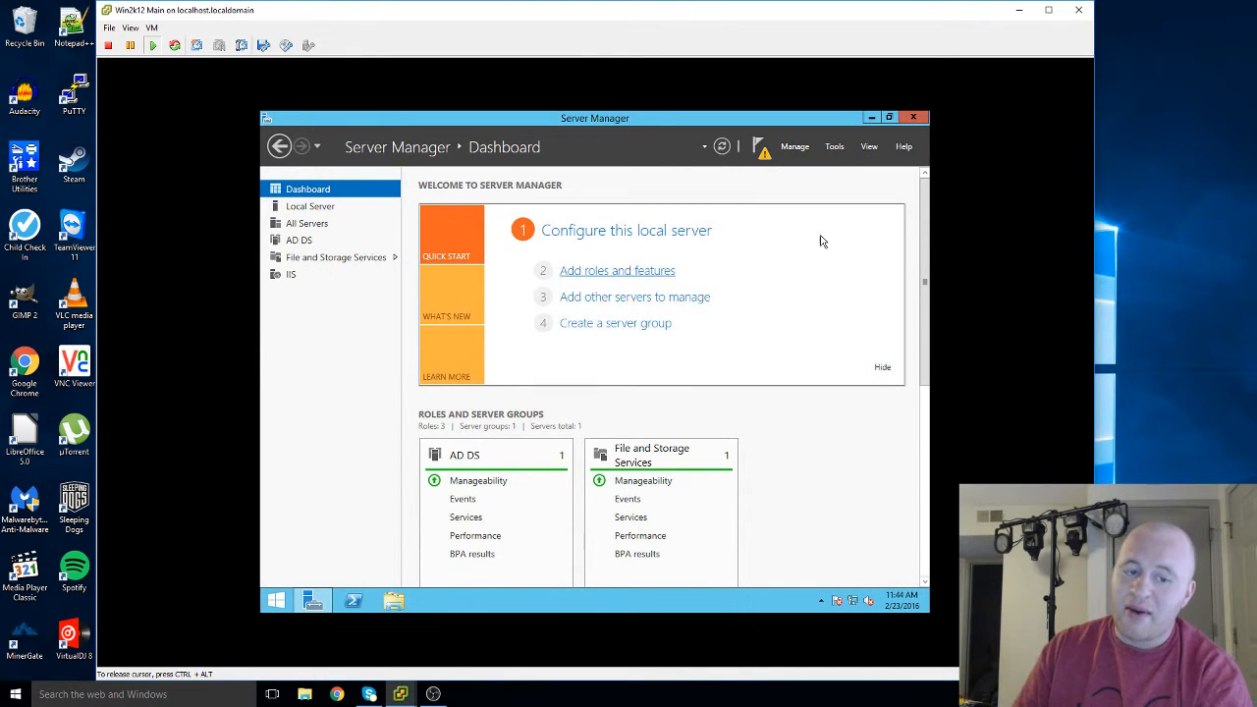
# Show the Server Manager notifications to reveal the pending promote-to-domain-controller notice
pyautogui.click(764, 150)
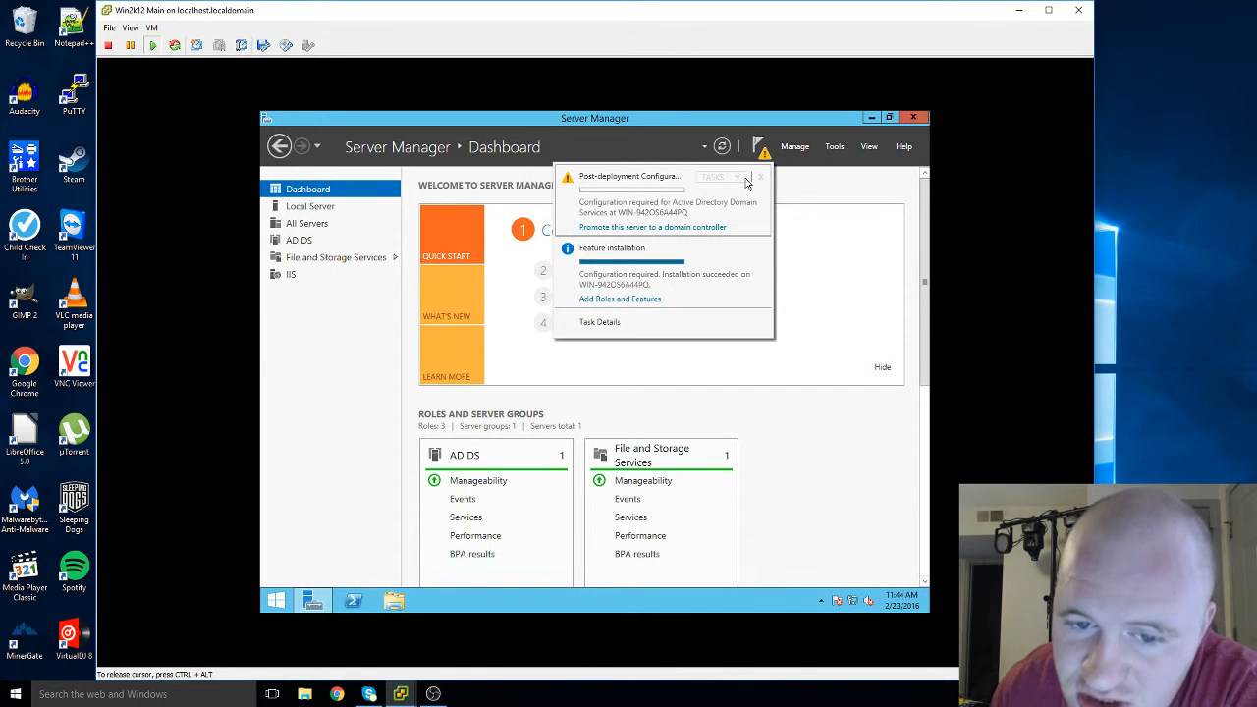
# Launch the AD DS Configuration Wizard, move it up-left, and release the VM cursor to OBS
pyautogui.click(685, 232)
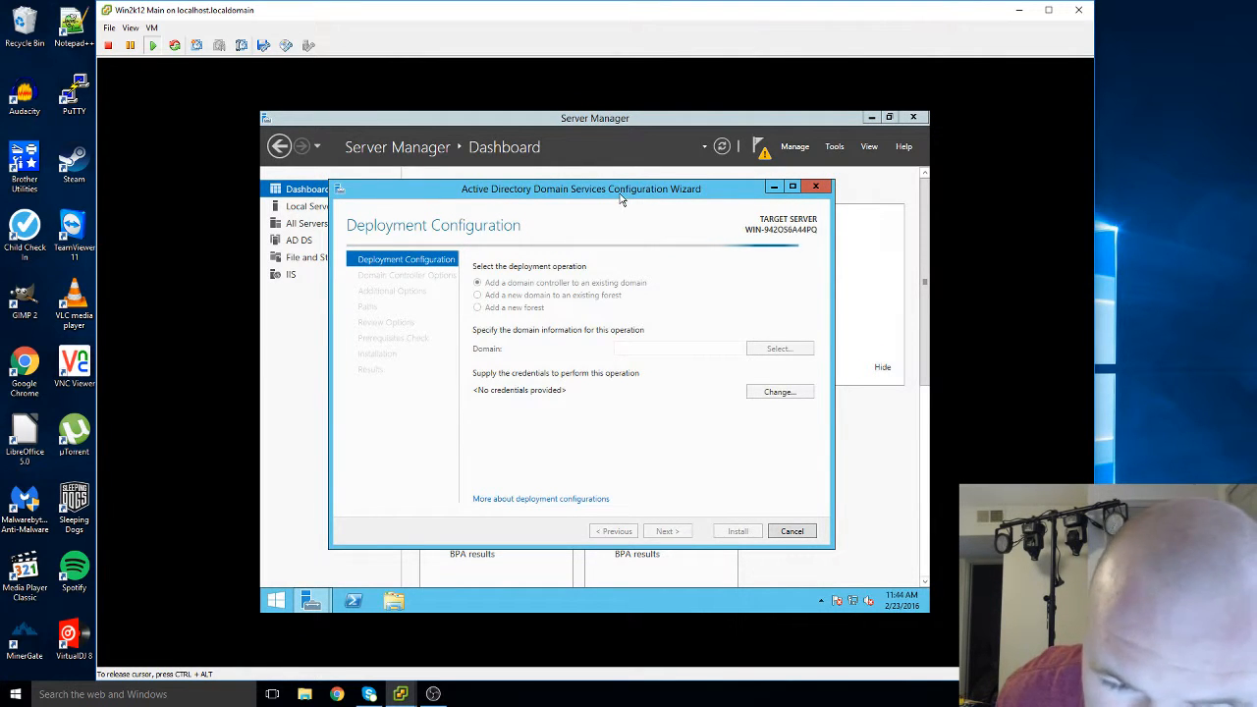
pyautogui.moveTo(620, 200); pyautogui.dragTo(606, 162)
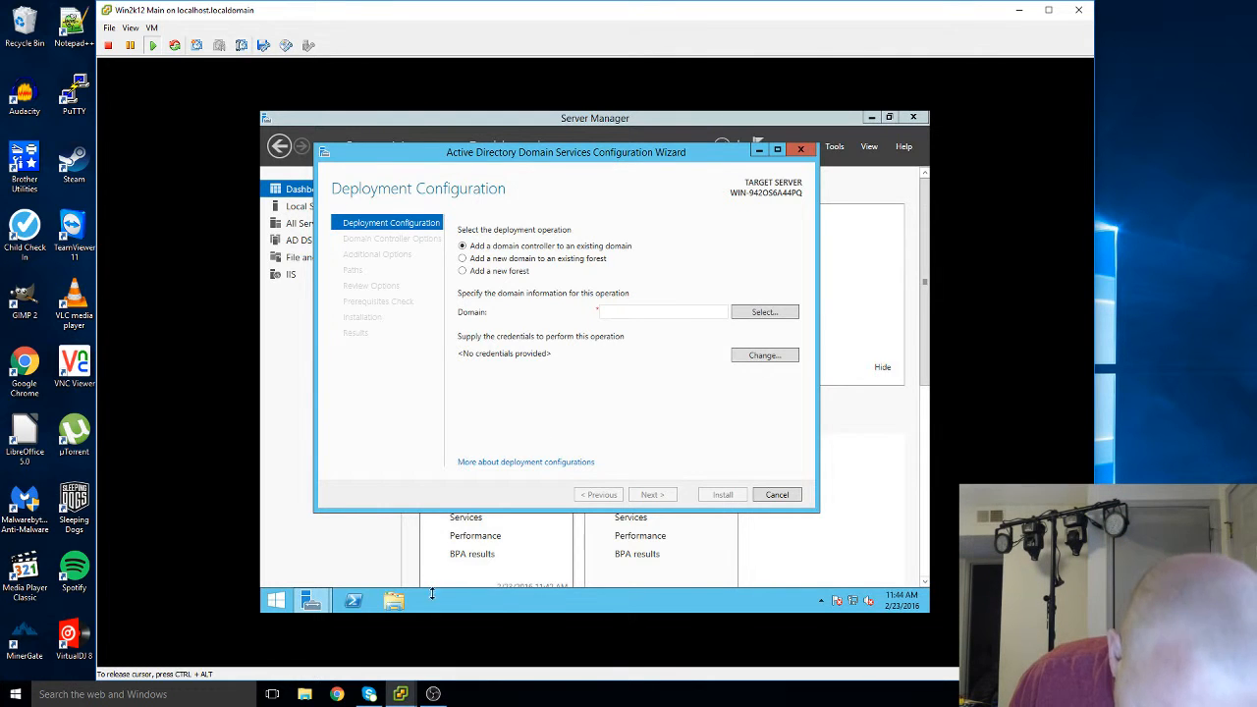
pyautogui.hotkey('ctrl', 'alt')
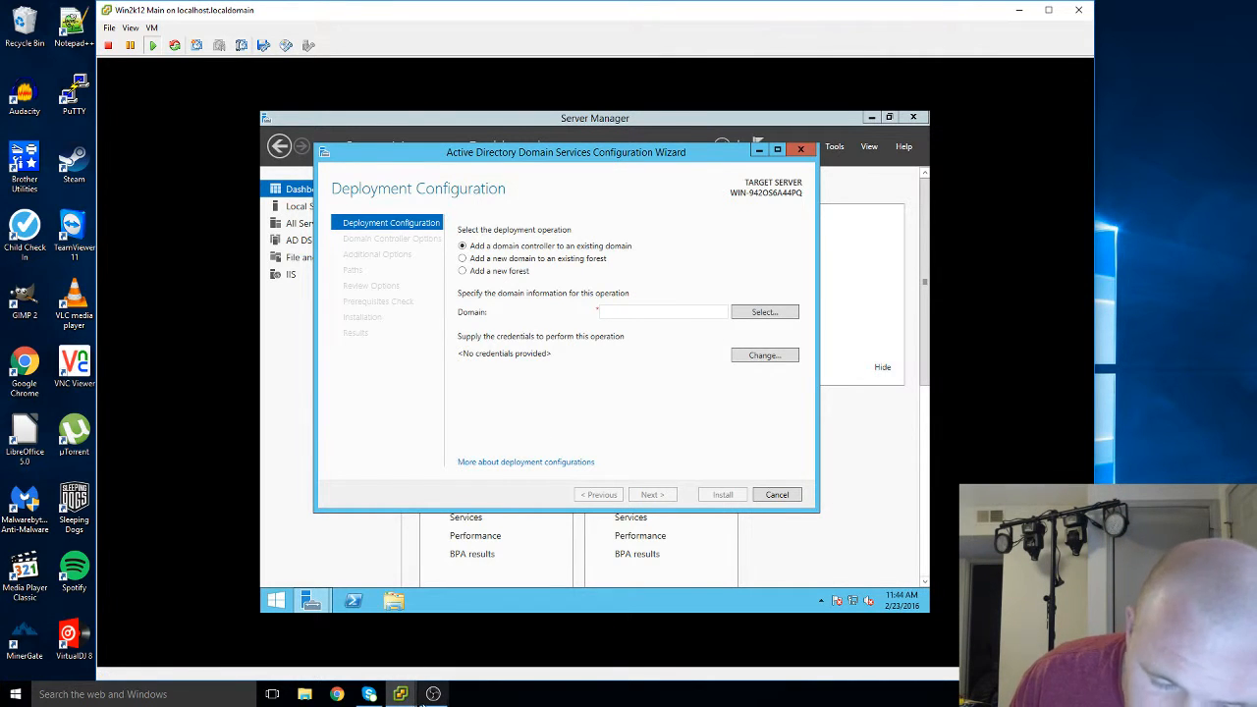
pyautogui.click(434, 694)
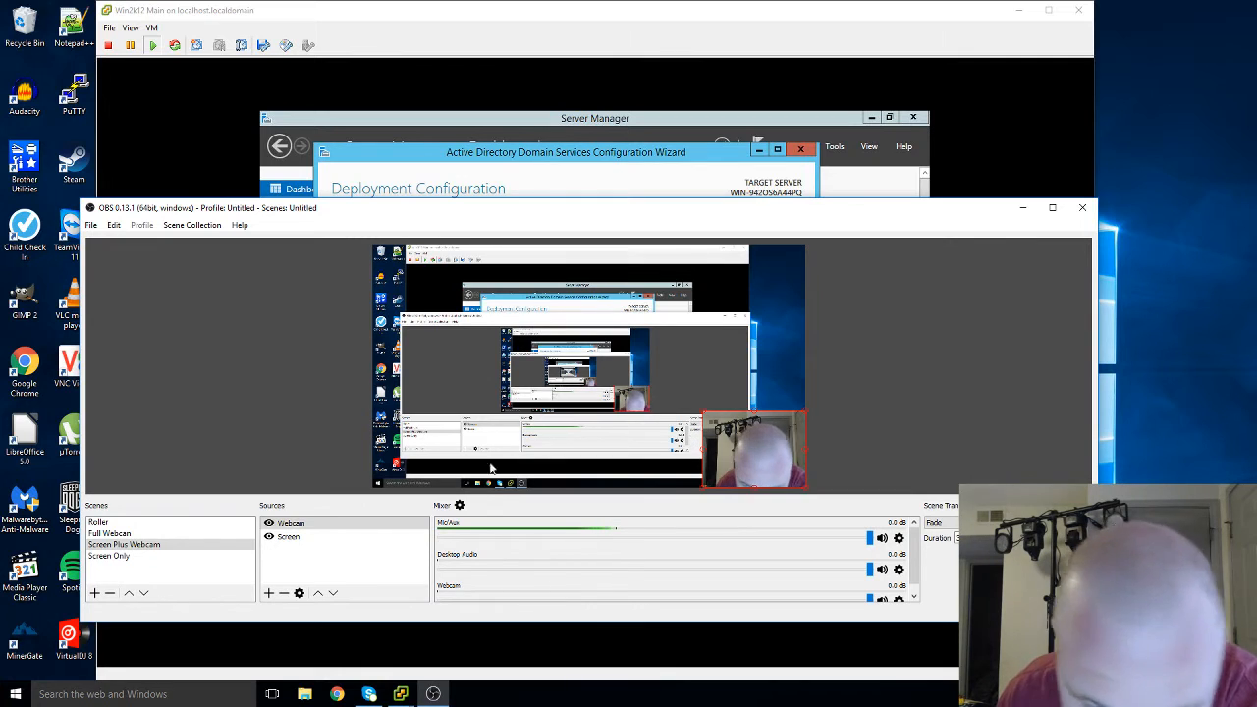
# Switch OBS to the Screen Only scene and minimize OBS
pyautogui.click(194, 558)
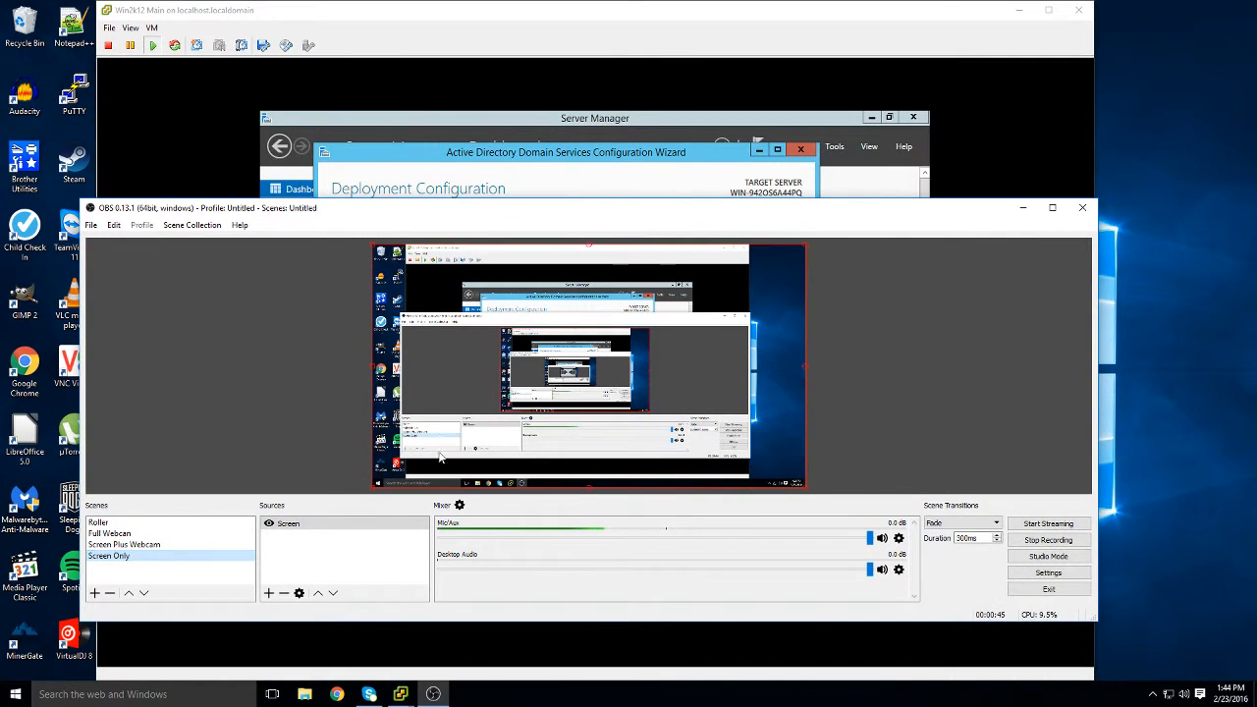
pyautogui.click(1024, 210)
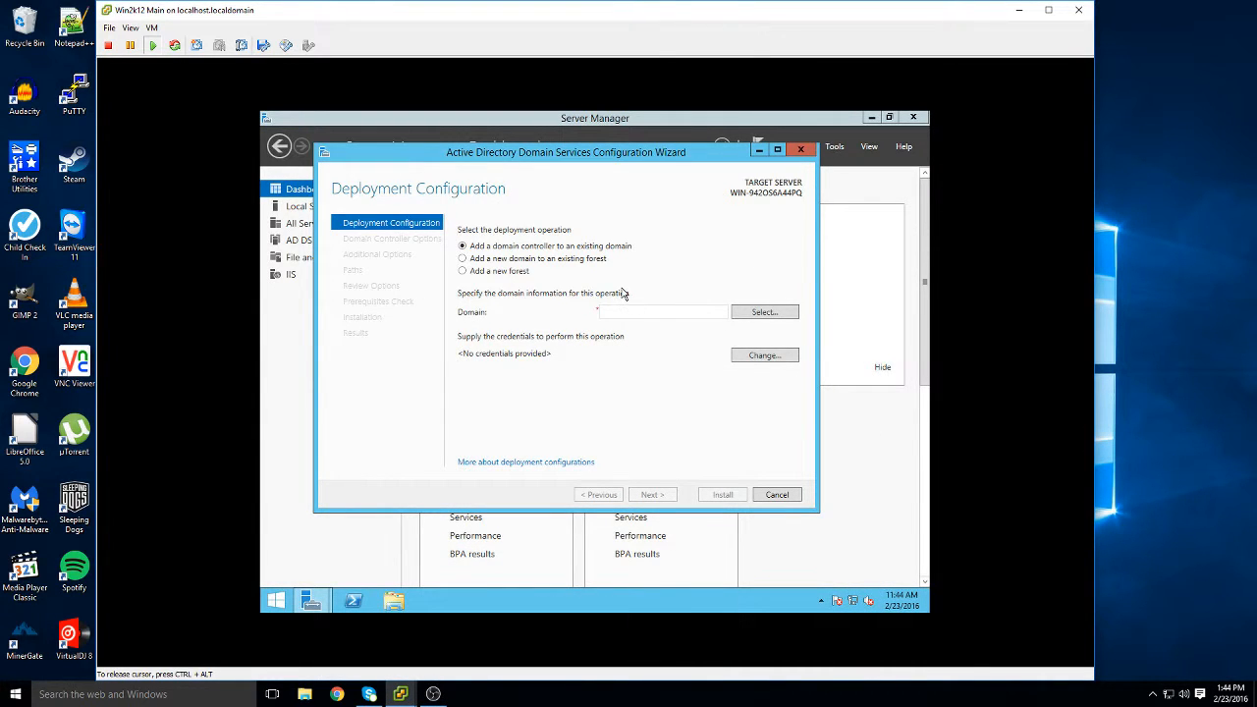
# Create a new forest with root domain name skfrontiers.local and continue to Domain Controller Options
pyautogui.click(525, 279)
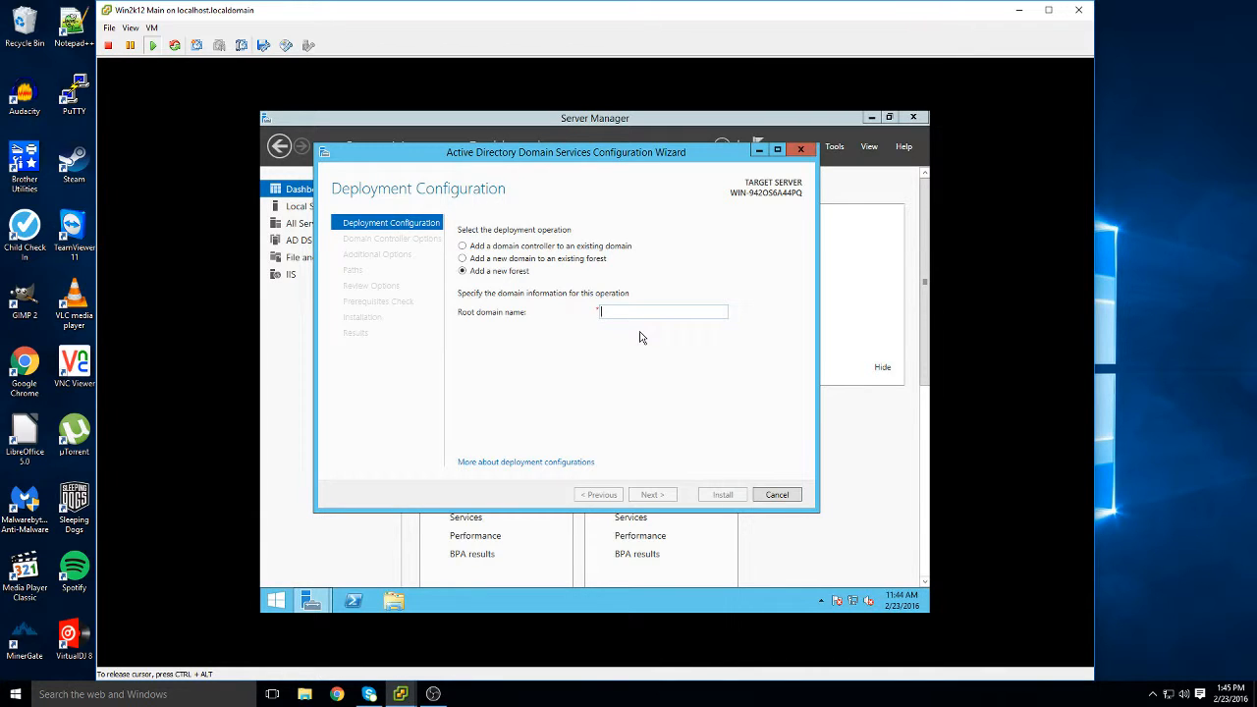
pyautogui.write('sk')
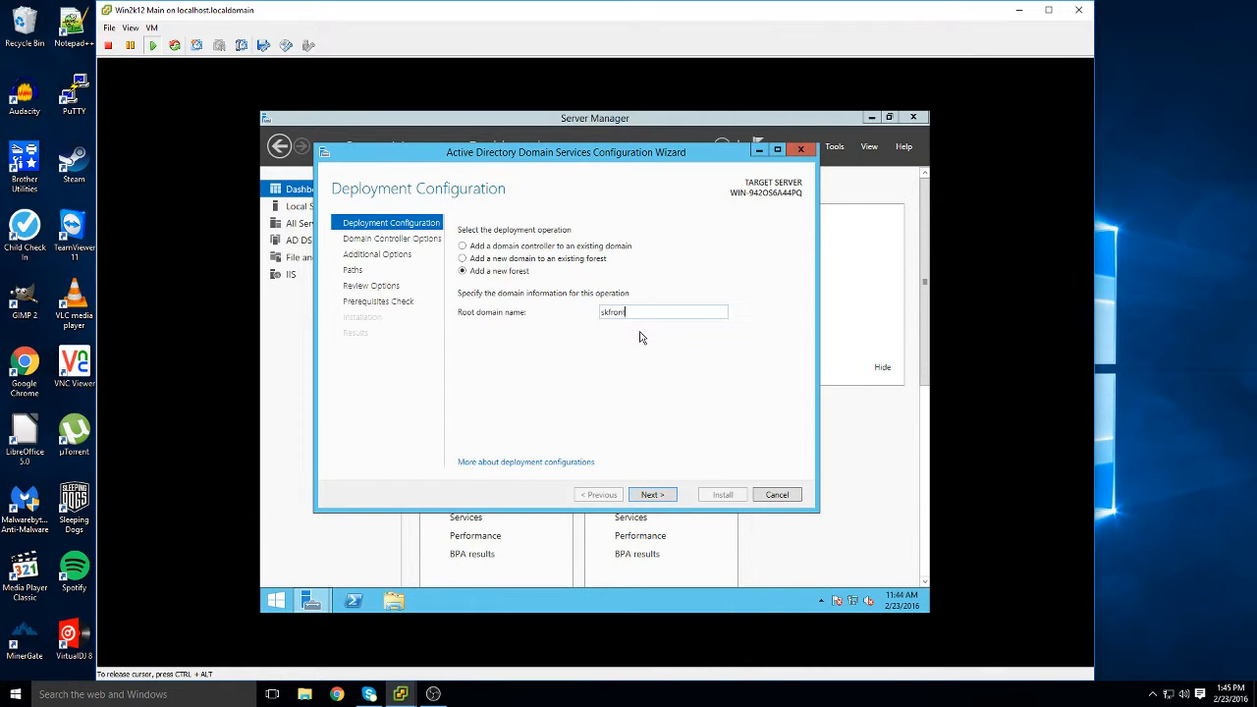
pyautogui.write('from')
pyautogui.press('BackSpace')
pyautogui.press('BackSpace')
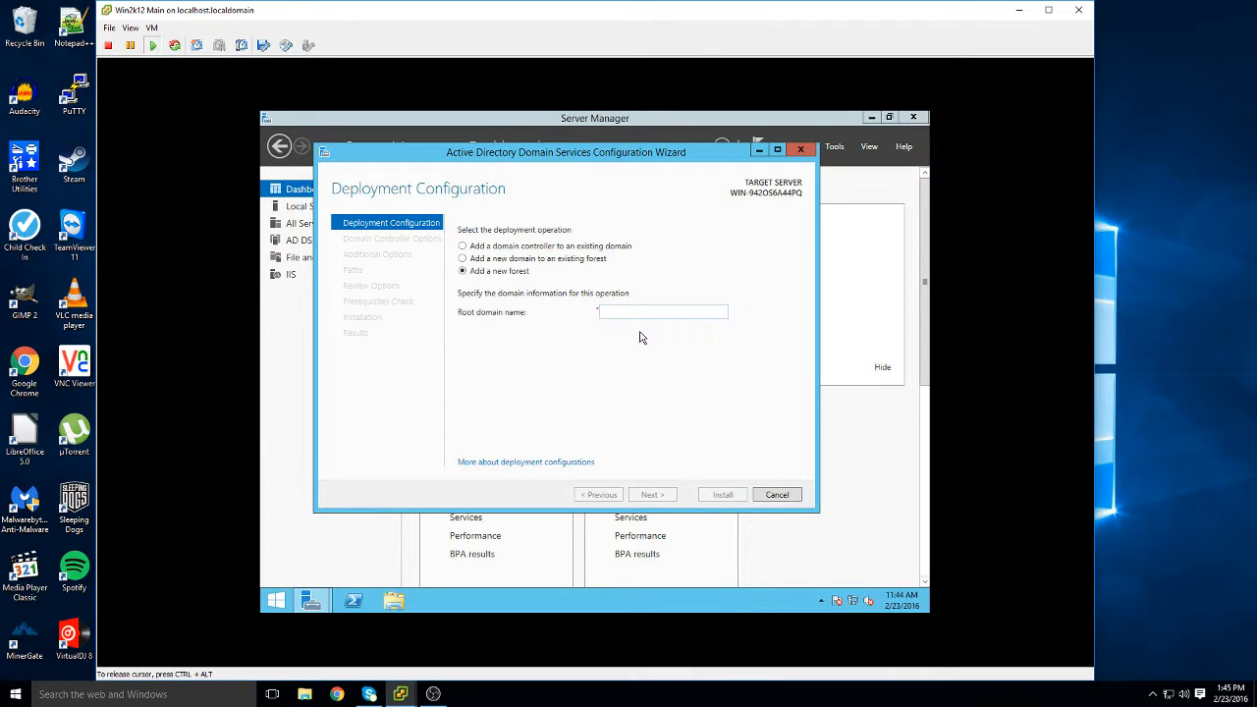
pyautogui.write('skfrontiers.local')
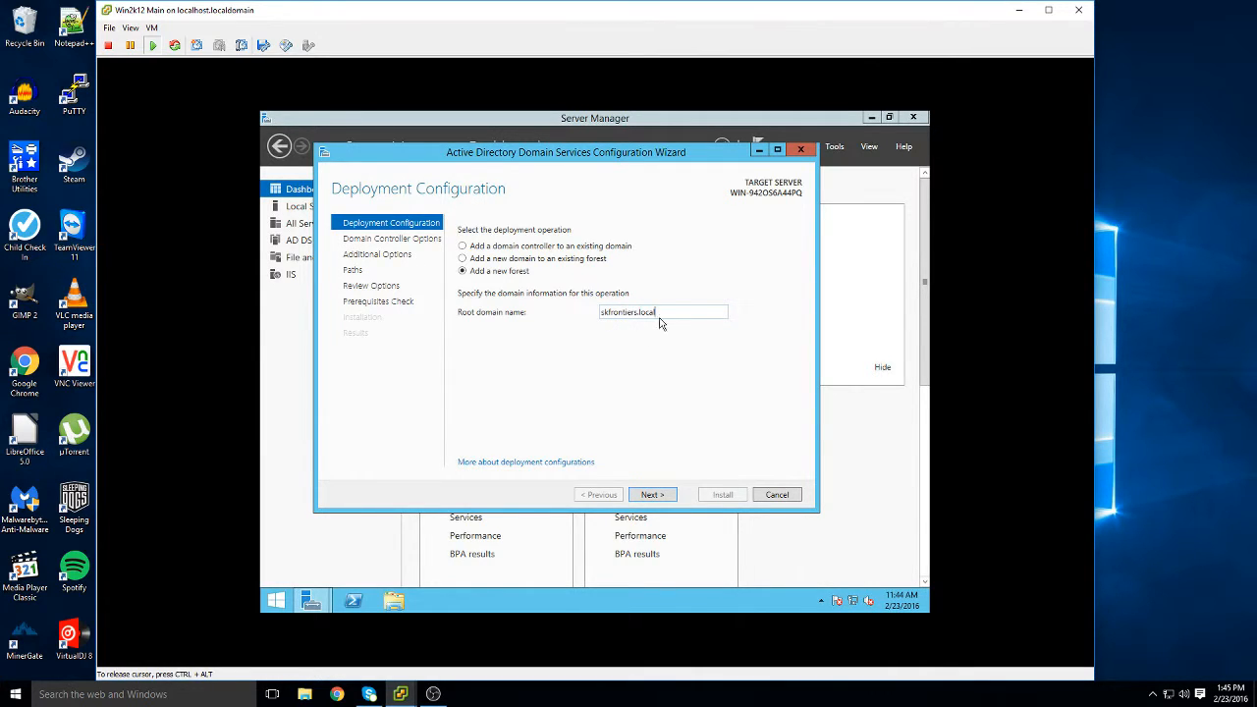
pyautogui.click(670, 495)
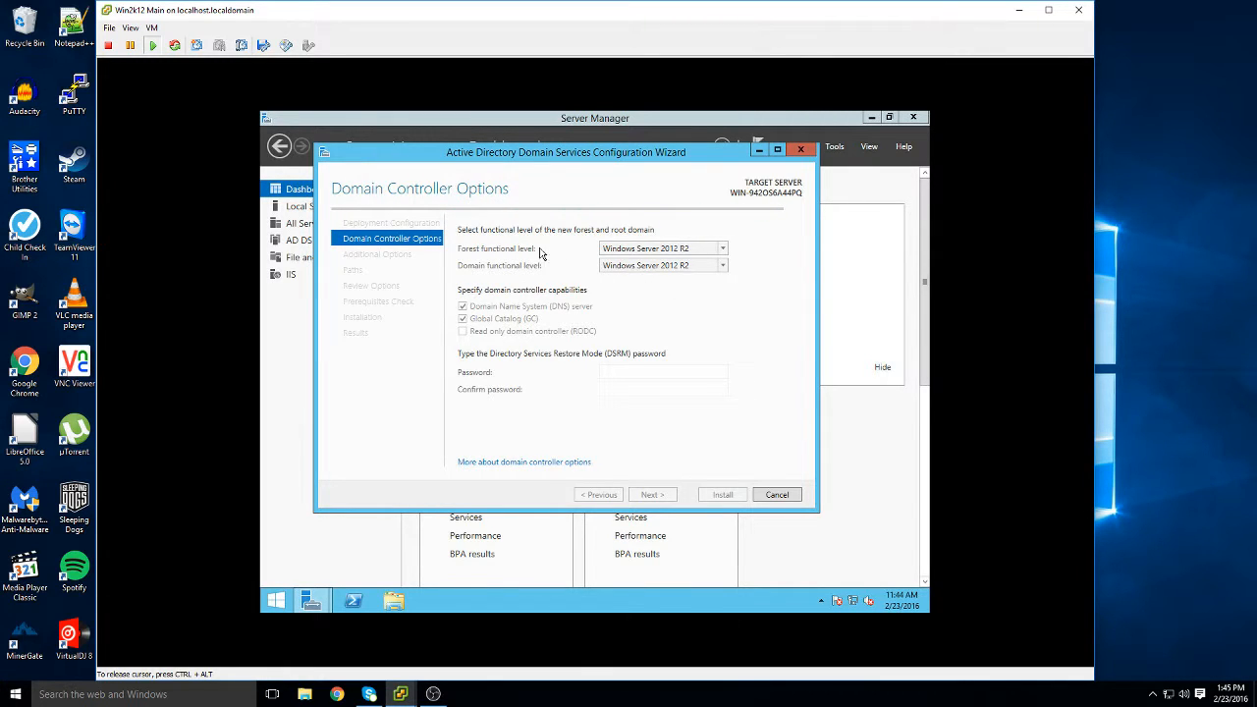
# Set both the forest and domain functional levels to Windows Server 2008
pyautogui.click(722, 251)
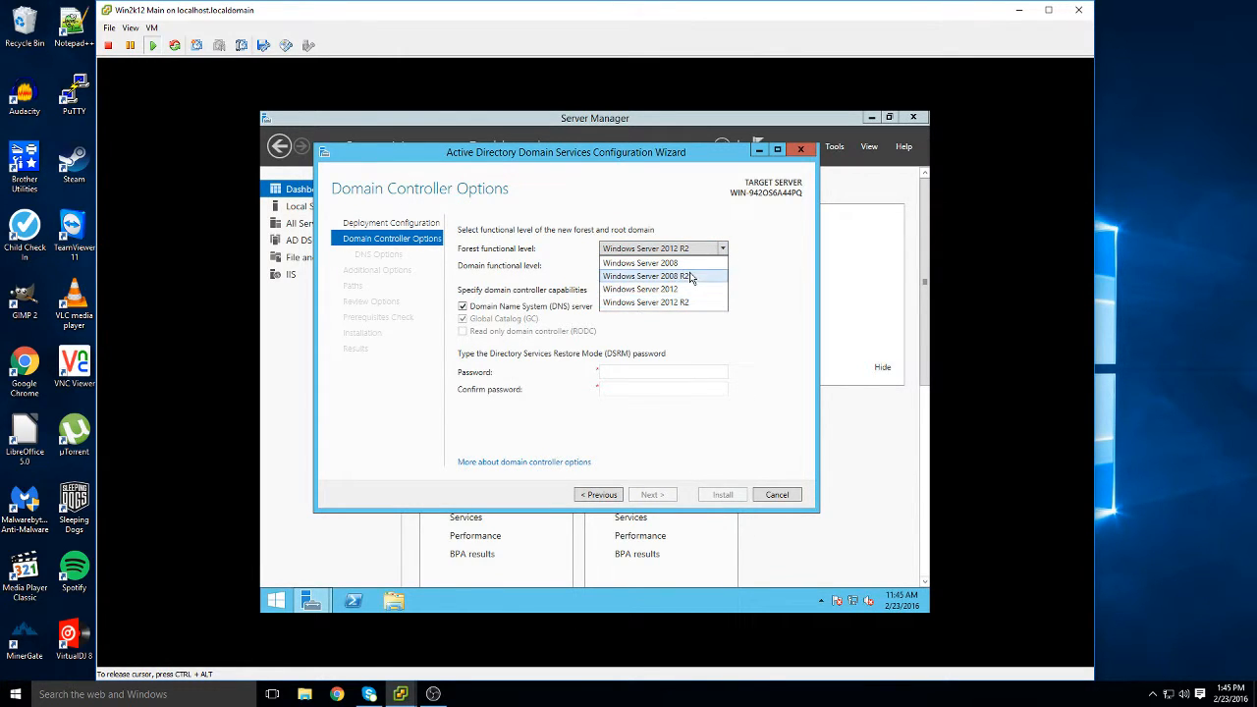
pyautogui.click(692, 263)
pyautogui.click(698, 267)
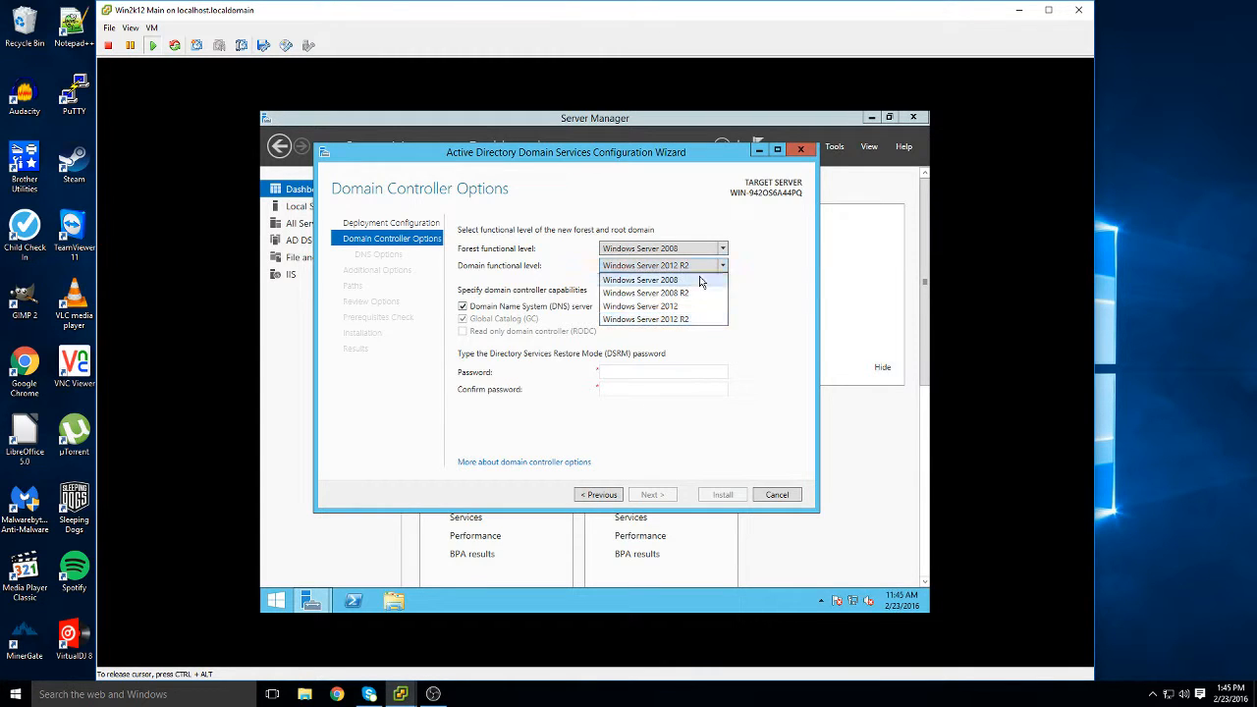
pyautogui.click(700, 281)
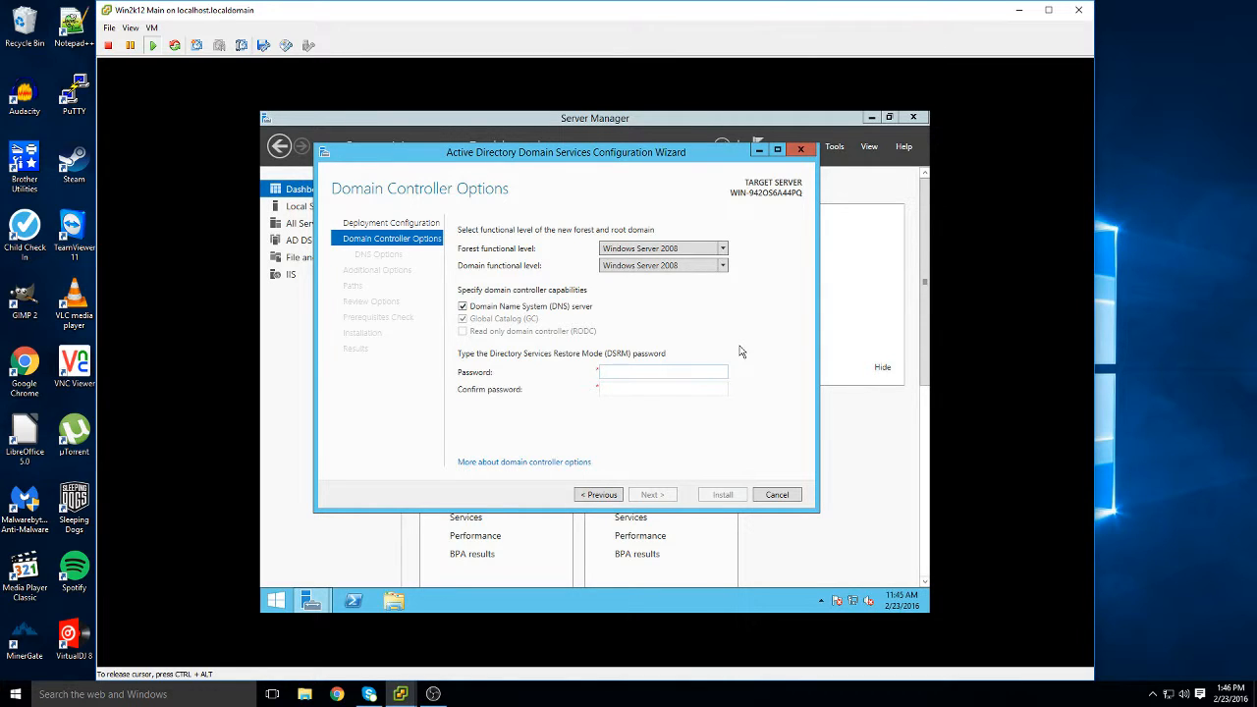
# Enter and confirm the DSRM password, then continue to DNS Options
pyautogui.press('Tab')
pyautogui.write('password')
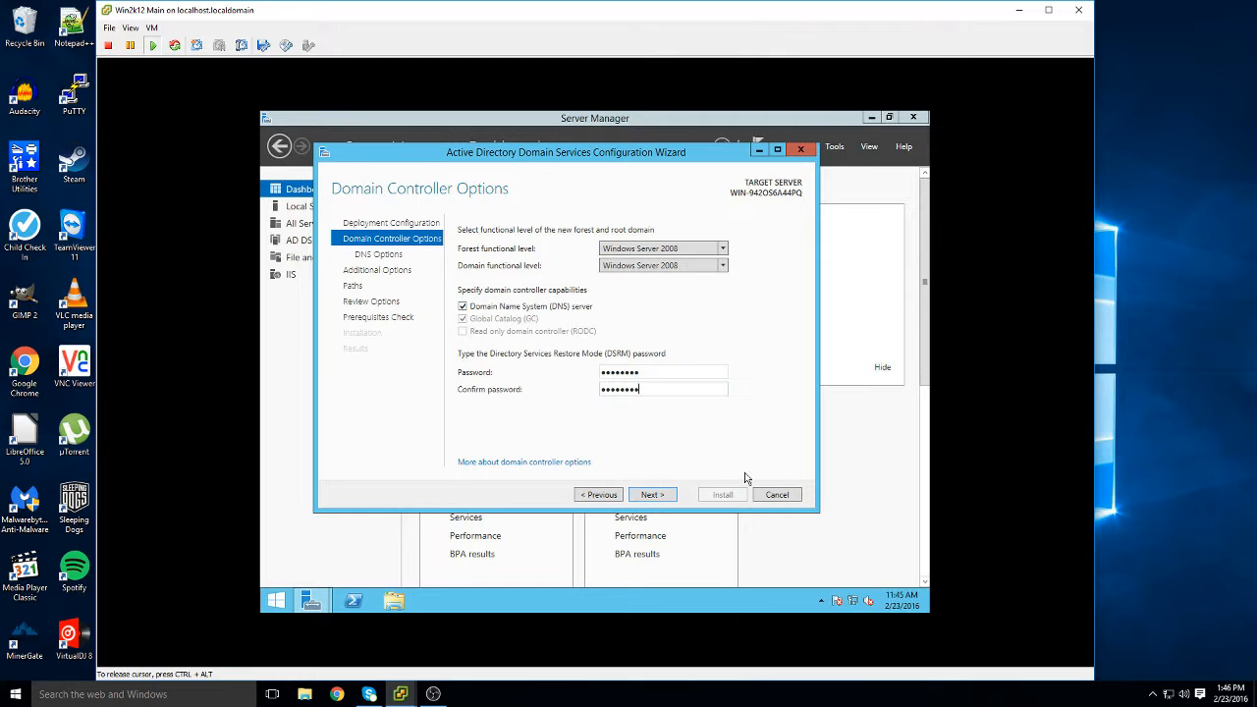
pyautogui.click(674, 495)
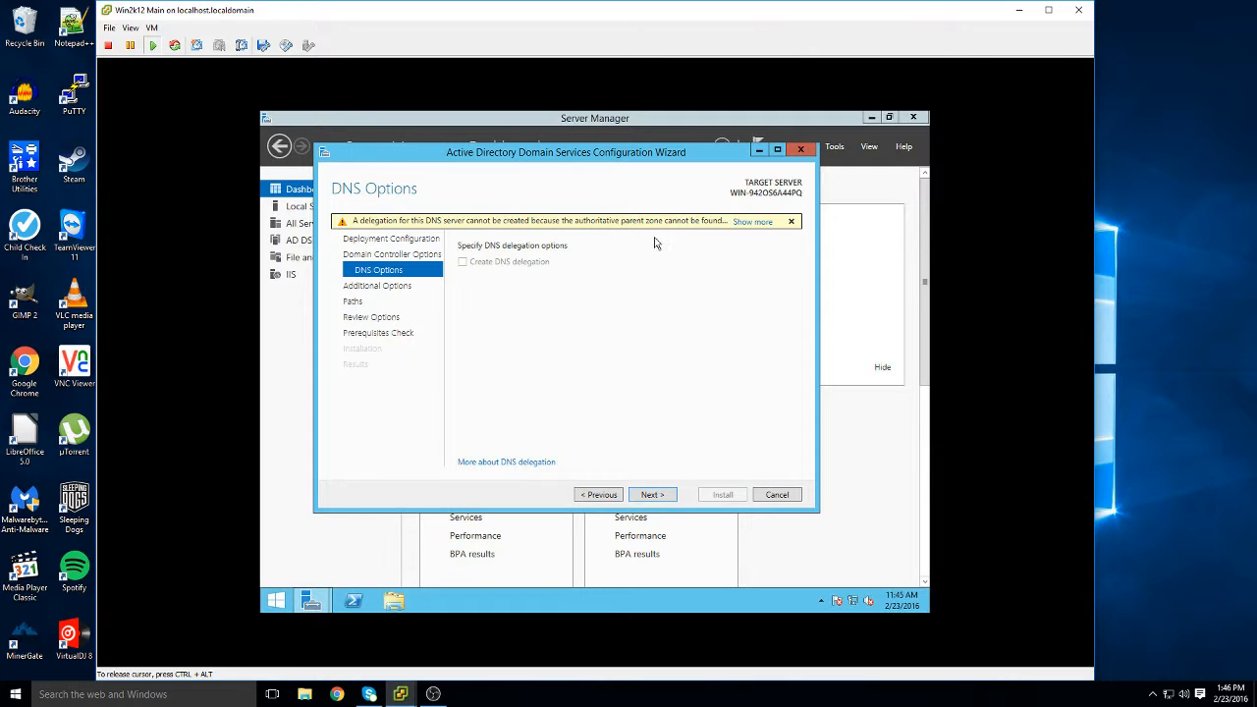
# Keep the defaults on DNS Options, Additional Options (NetBIOS SKFRONTIERS) and Paths pages
pyautogui.click(646, 494)
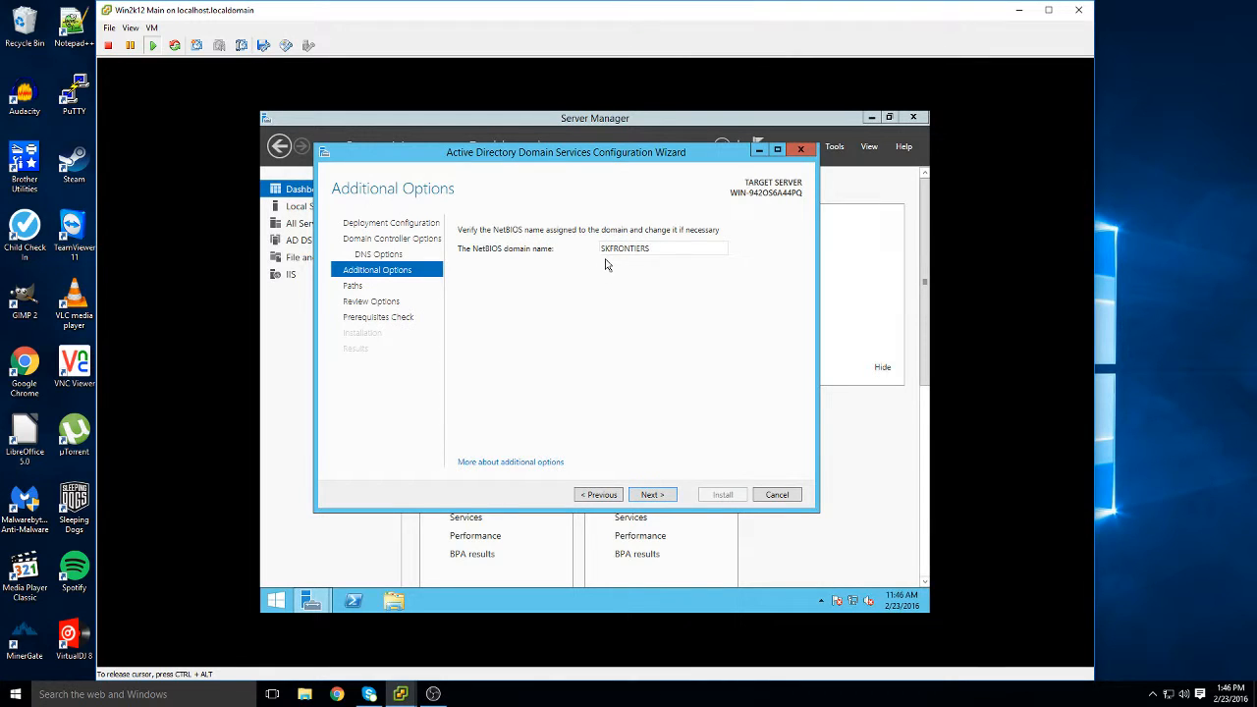
pyautogui.click(660, 496)
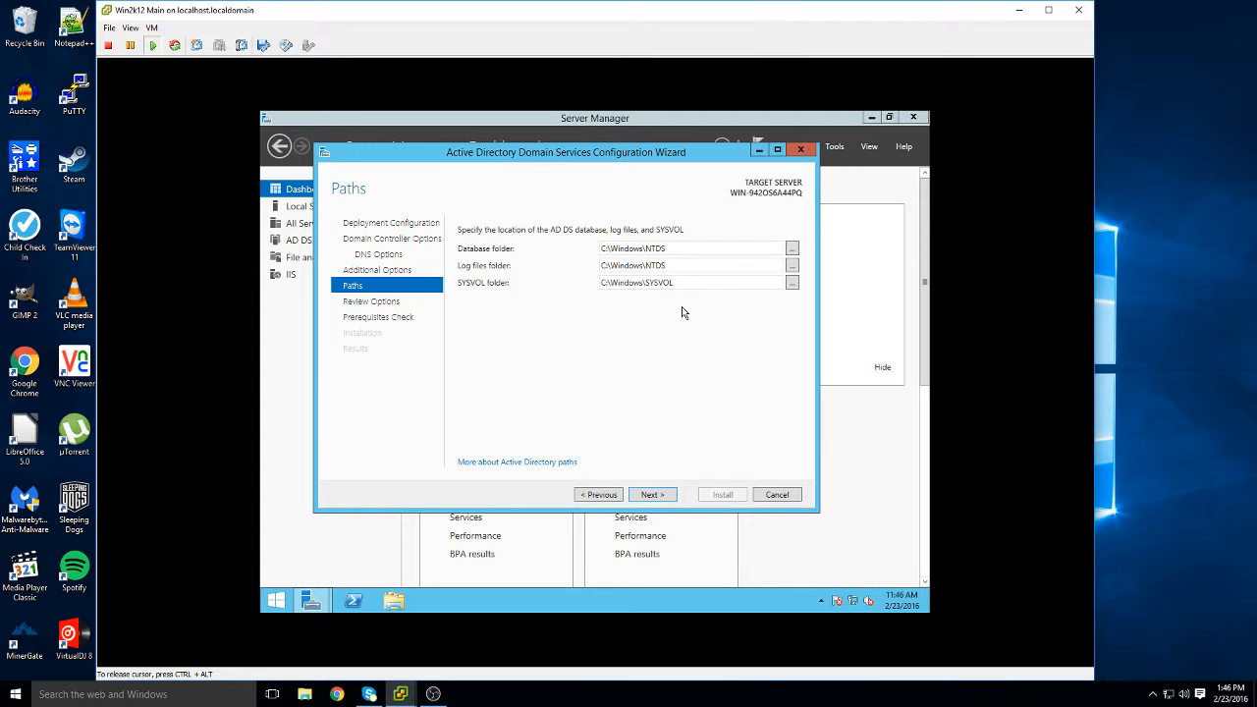
pyautogui.click(661, 492)
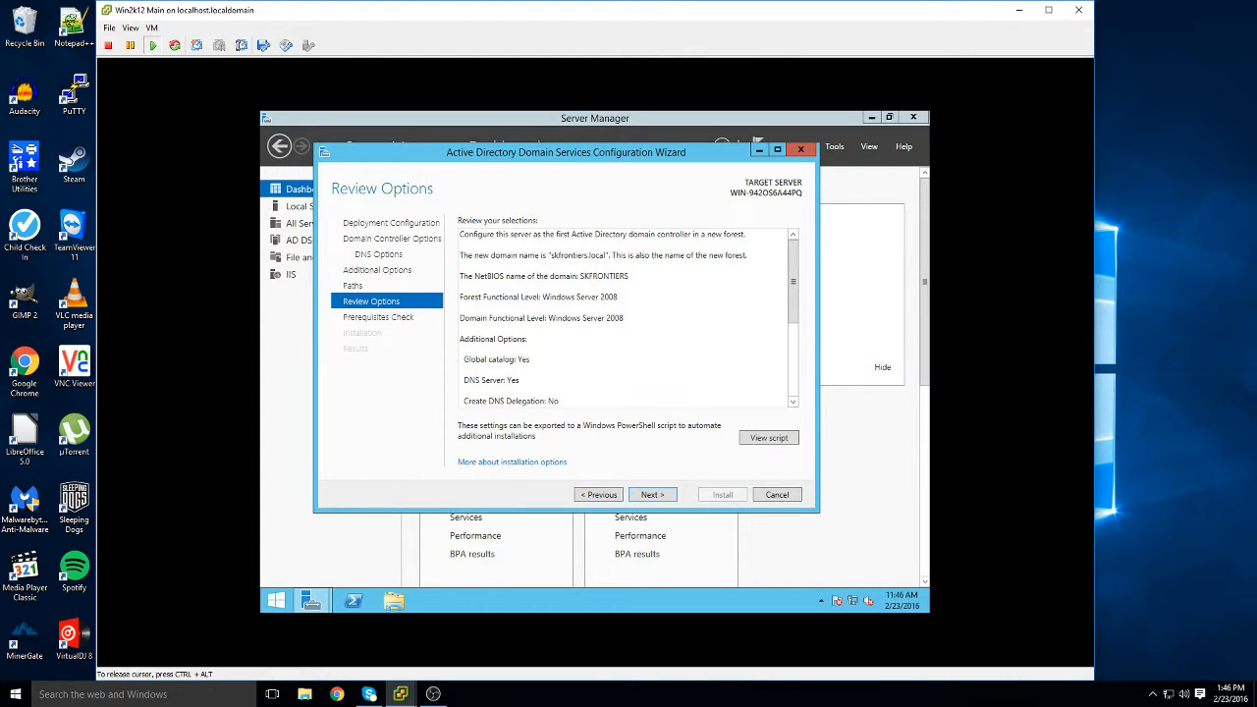
# Look over the Review Options summary, then run the prerequisites check and inspect its results
pyautogui.scroll(-3, 625, 316)
pyautogui.scroll(3, 624, 316)
pyautogui.scroll(-3, 624, 317)
pyautogui.click(650, 496)
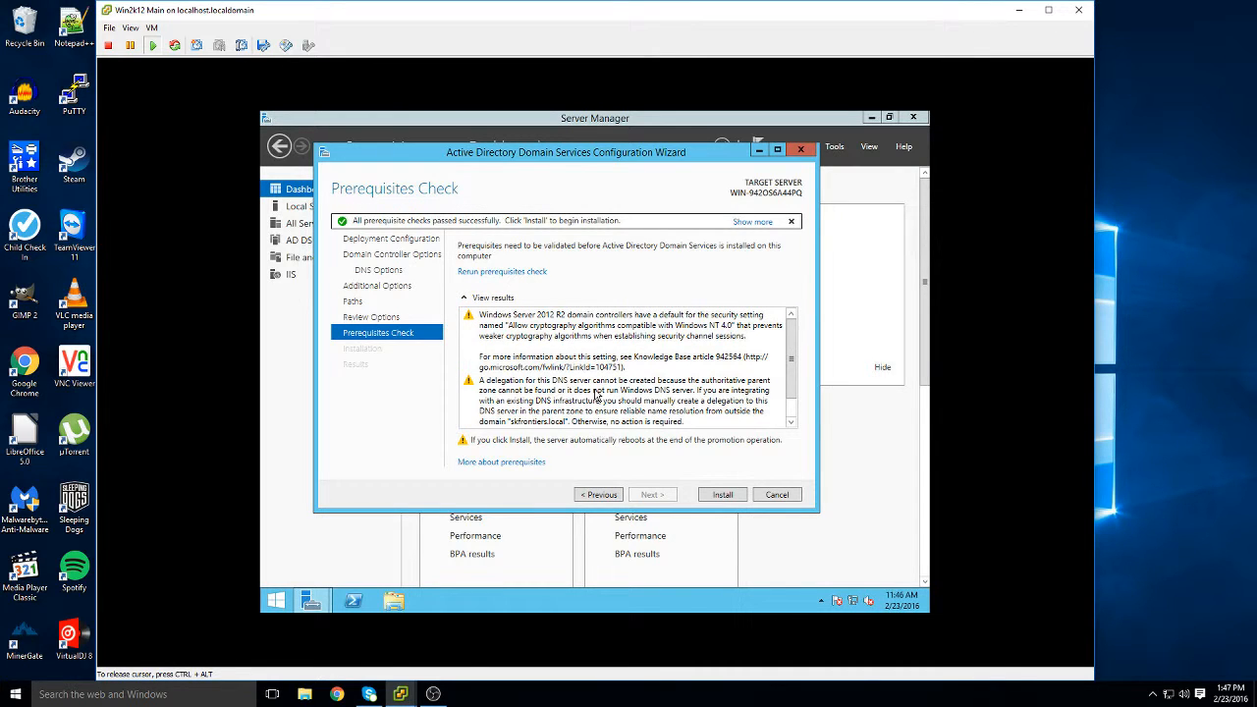
pyautogui.scroll(-1, 657, 344)
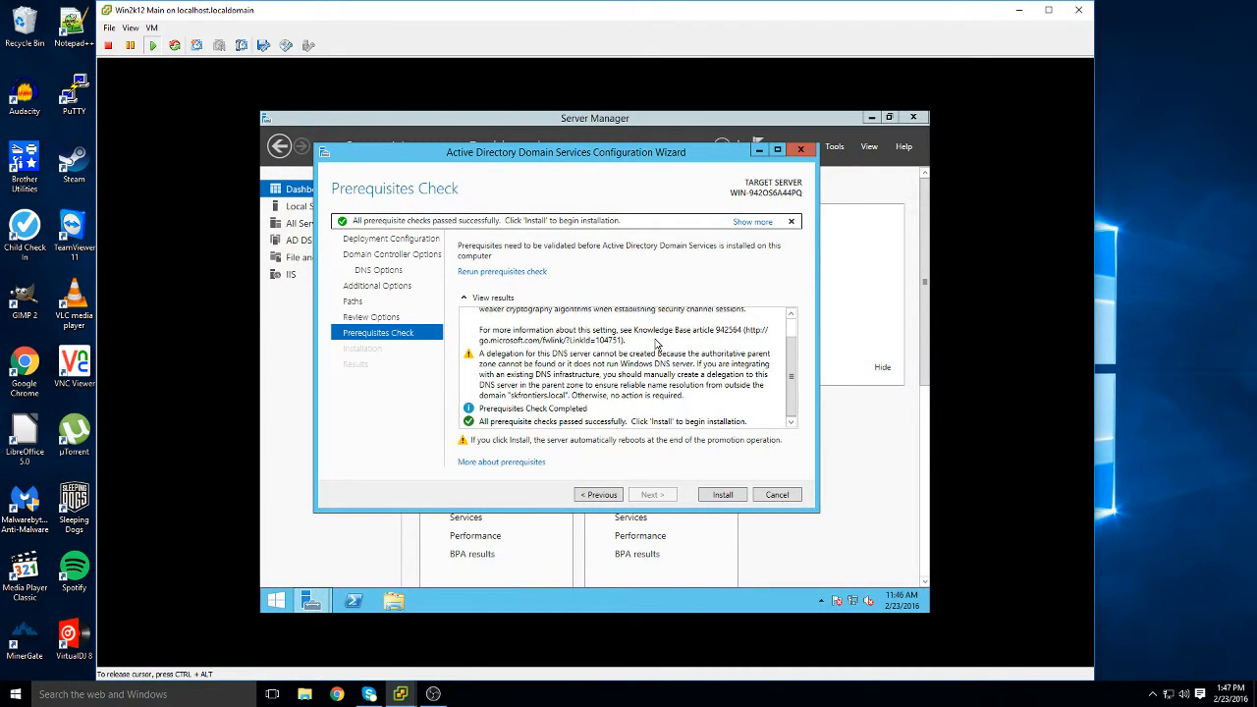
# Install AD DS to promote the server to the skfrontiers.local domain controller
pyautogui.click(721, 494)
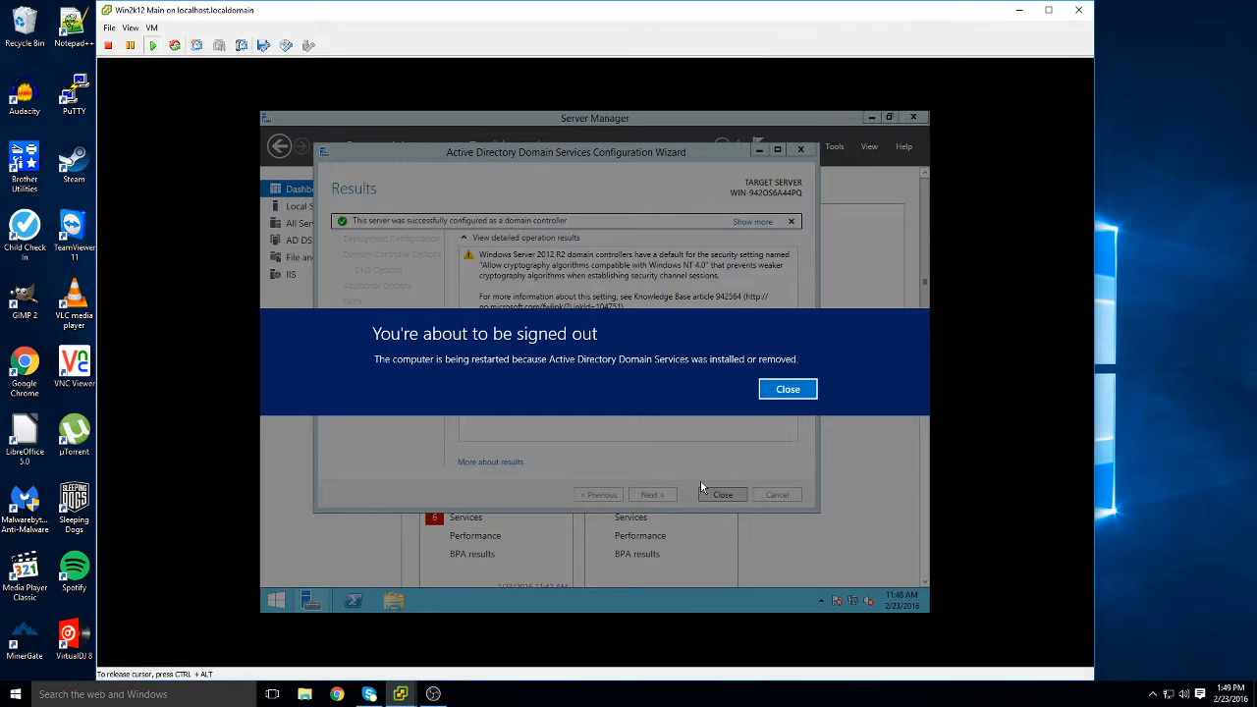
# Dismiss the sign-out notice, close the completed wizard, and exit Server Manager
pyautogui.click(775, 401)
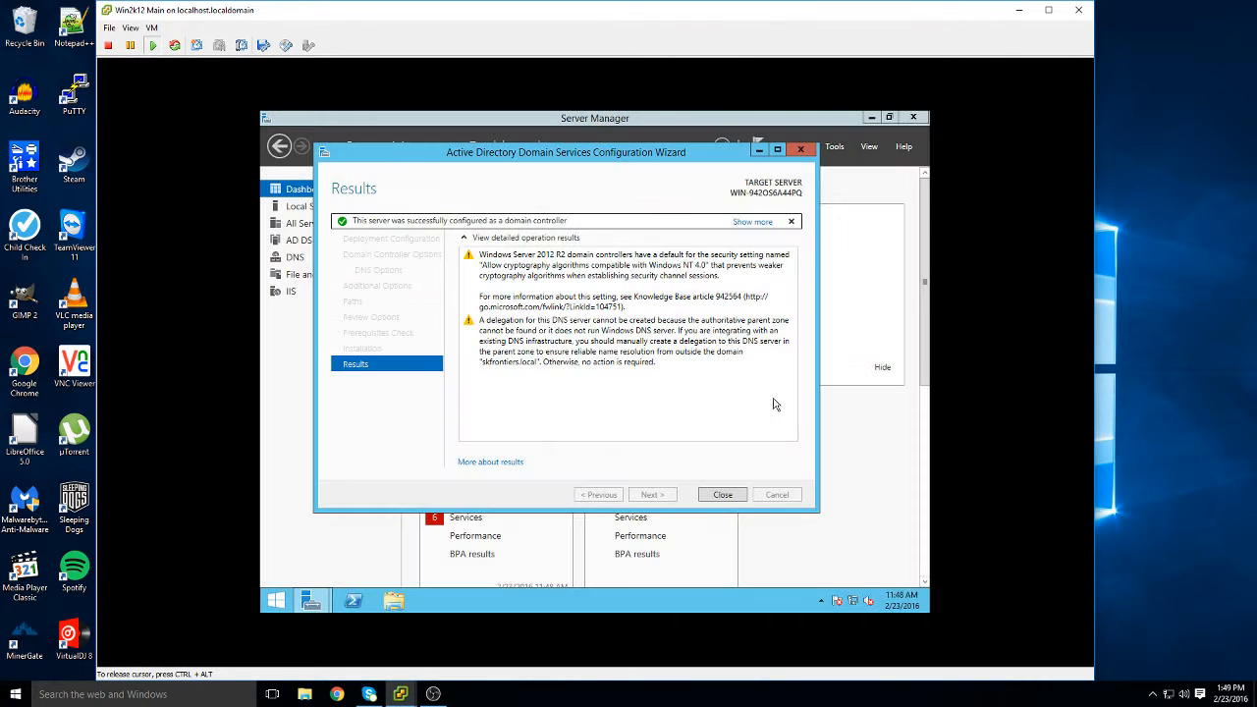
pyautogui.click(723, 495)
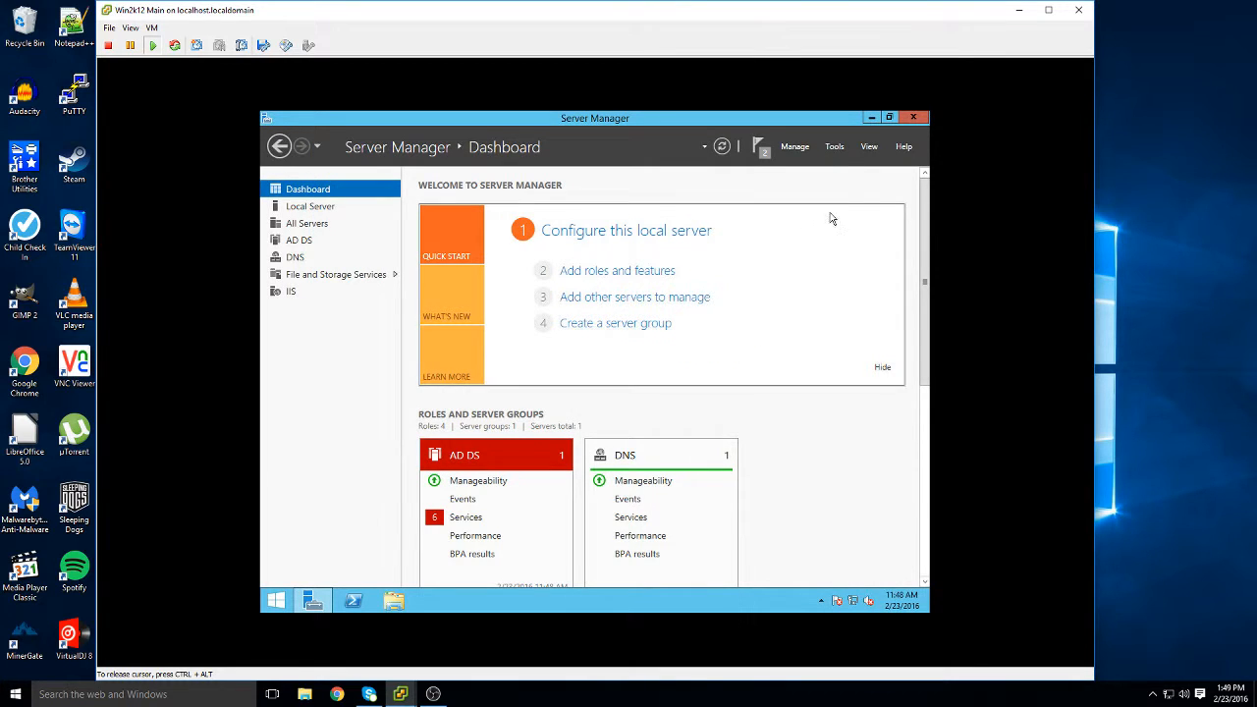
pyautogui.click(913, 118)
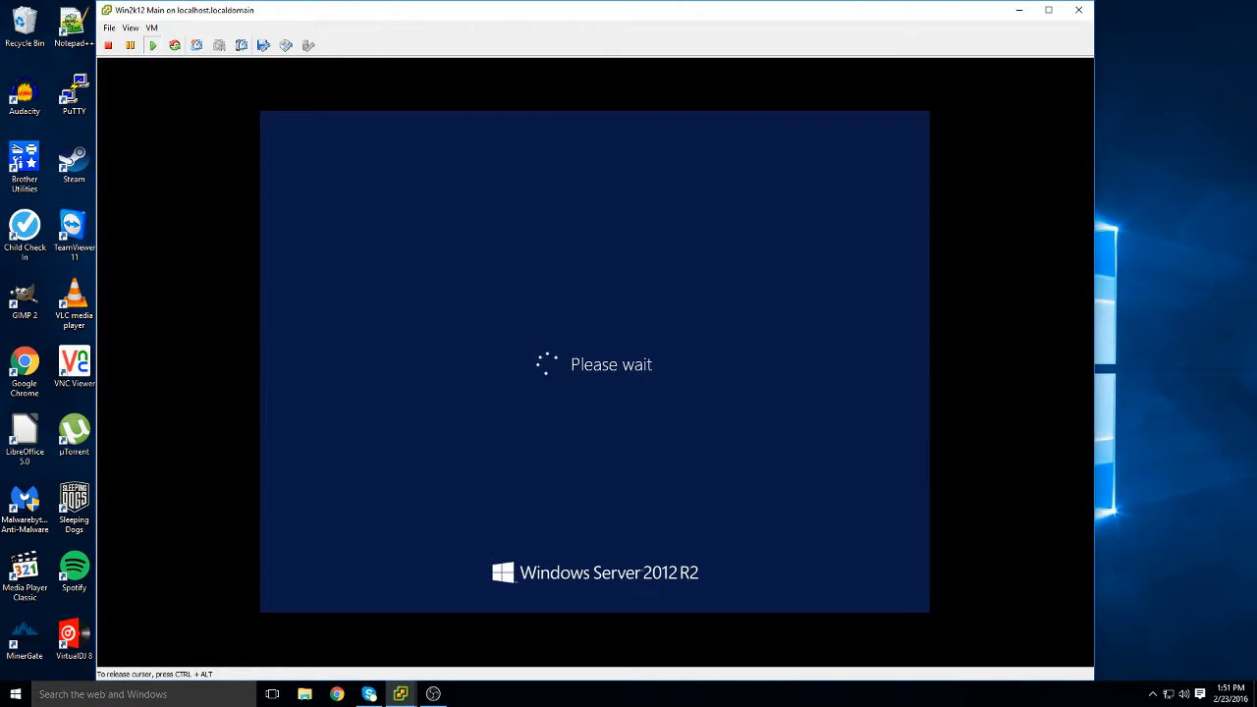
# Check the OBS recording, hide it again, and give input control back to the VM
pyautogui.click(441, 696)
pyautogui.click(441, 697)
pyautogui.click(434, 694)
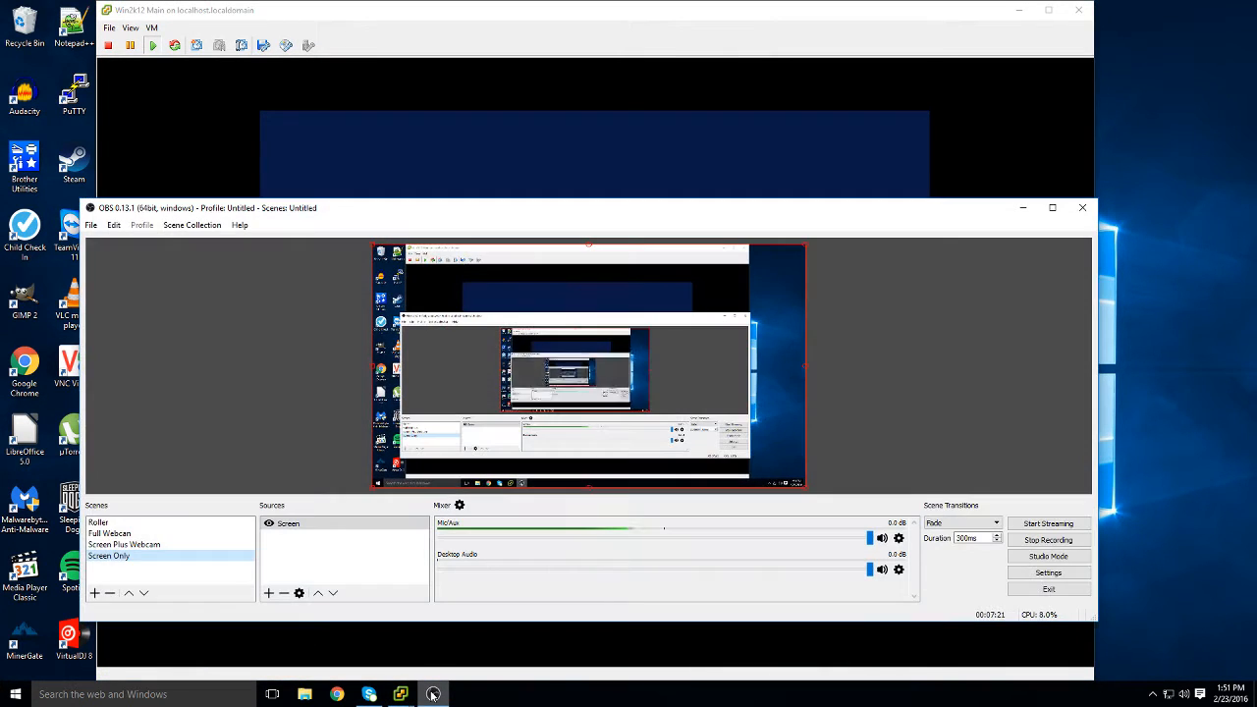
pyautogui.click(440, 689)
pyautogui.click(493, 555)
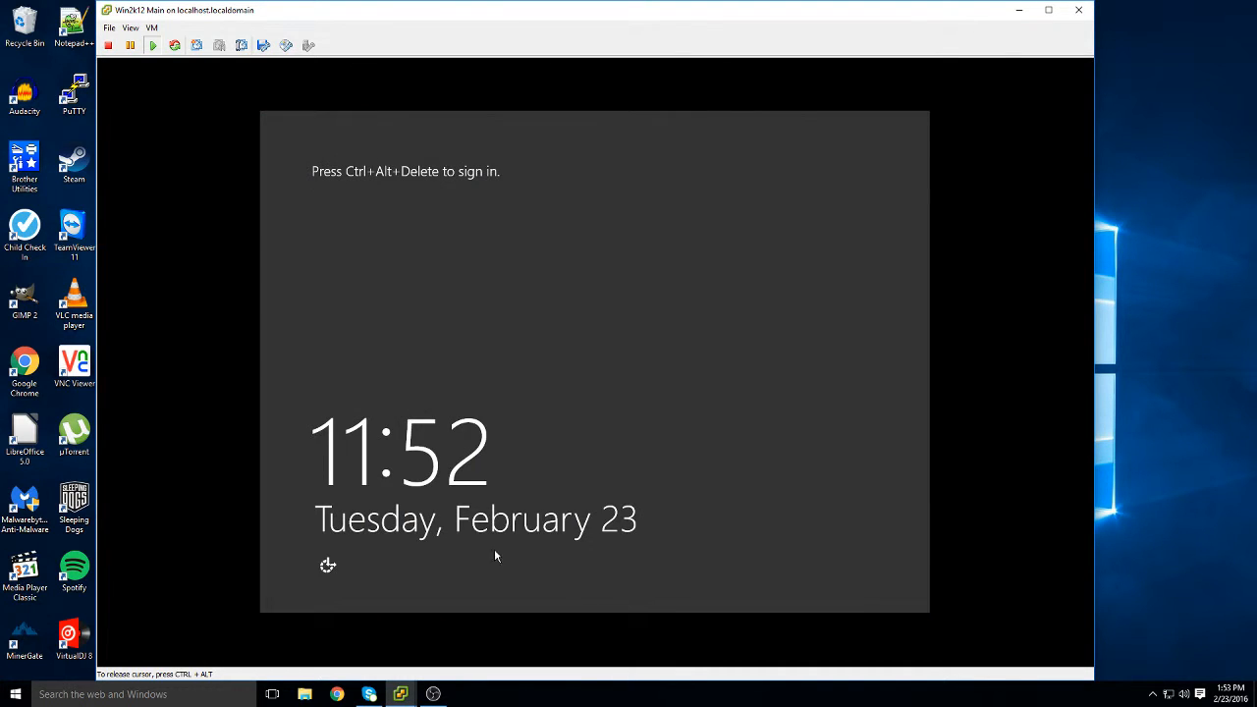
# Unlock the VM and sign in as the SKFRONTIERS domain Administrator with its password
pyautogui.press('ctrl+alt+Insert')
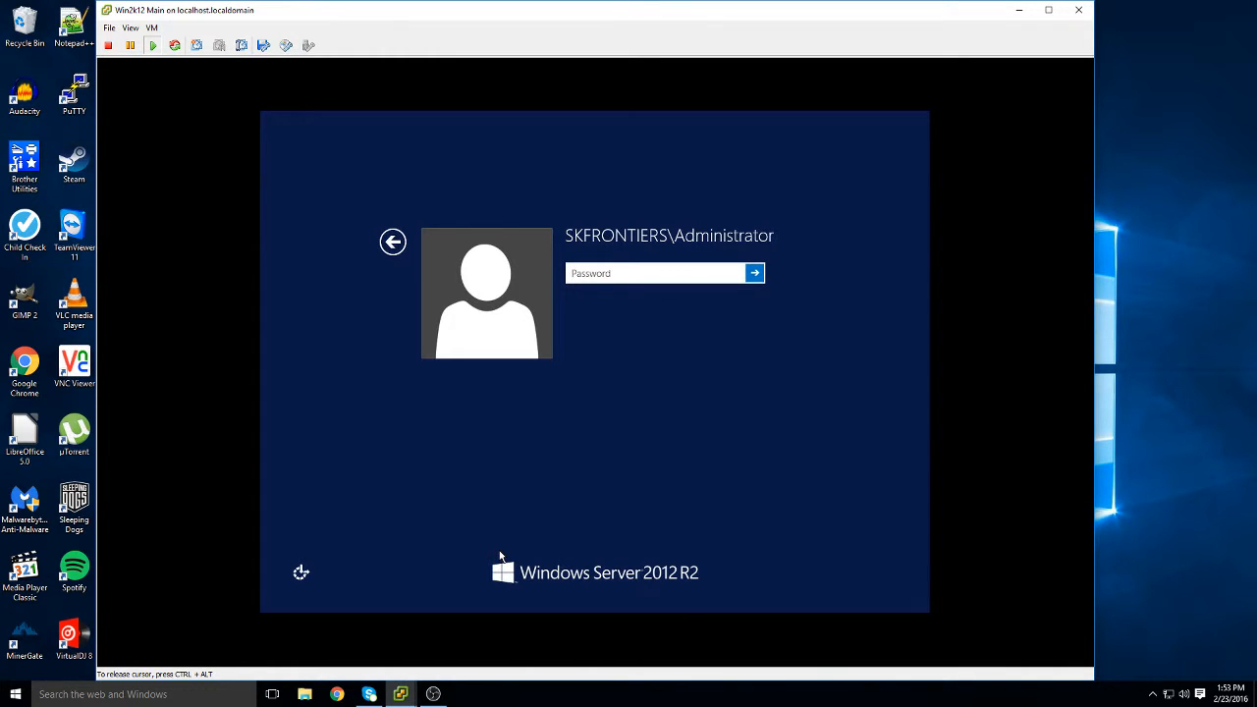
pyautogui.write('********')
pyautogui.press('Return')
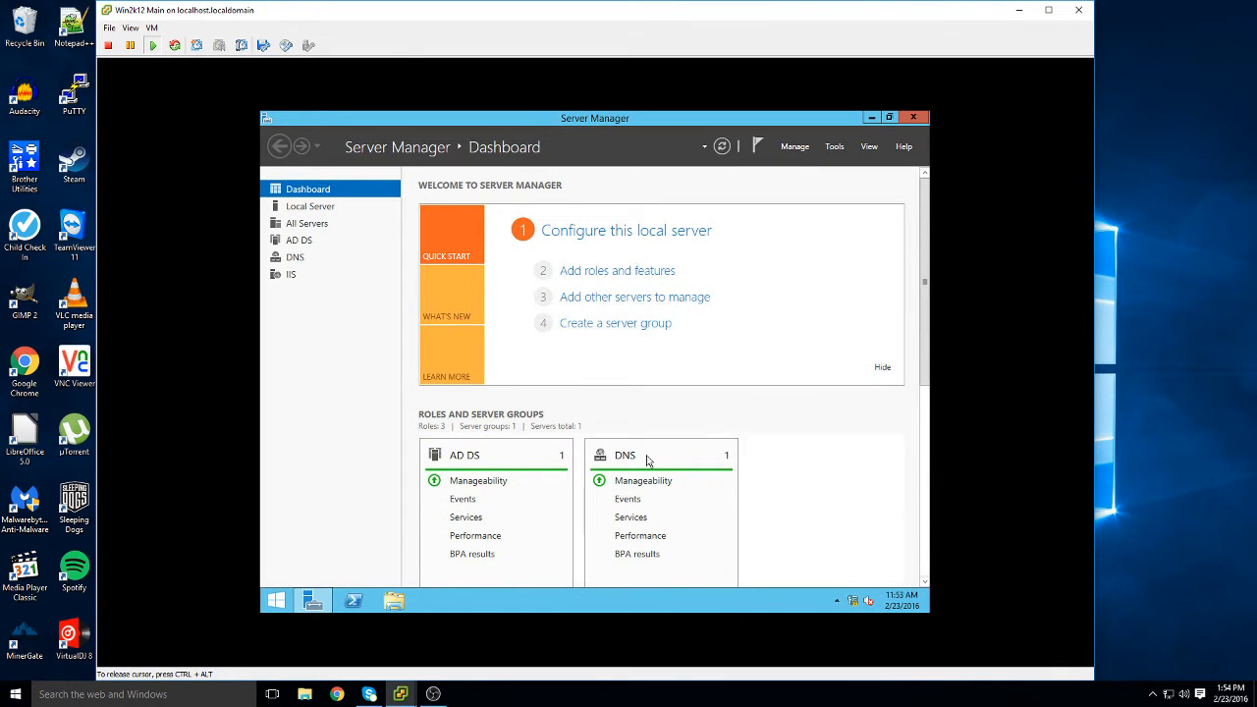
# Review the Server Manager dashboard role tiles, then switch to the Windows Start screen
pyautogui.scroll(-4, 646, 462)
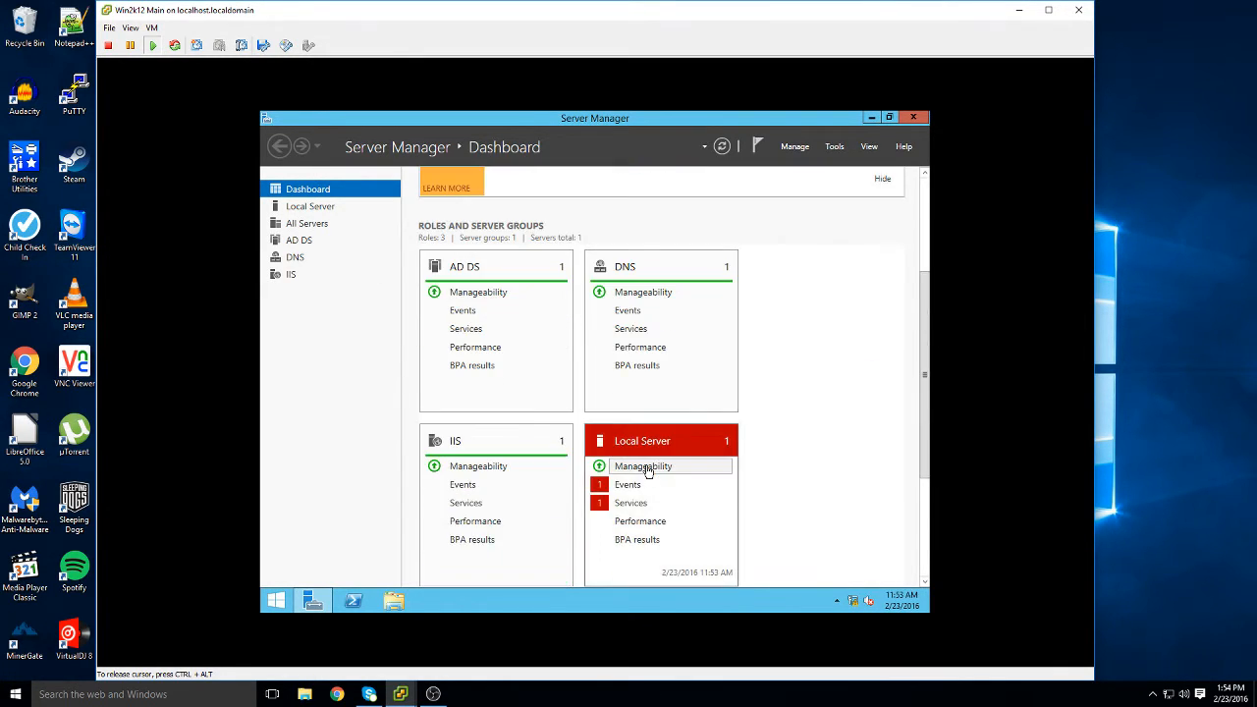
pyautogui.scroll(2, 647, 470)
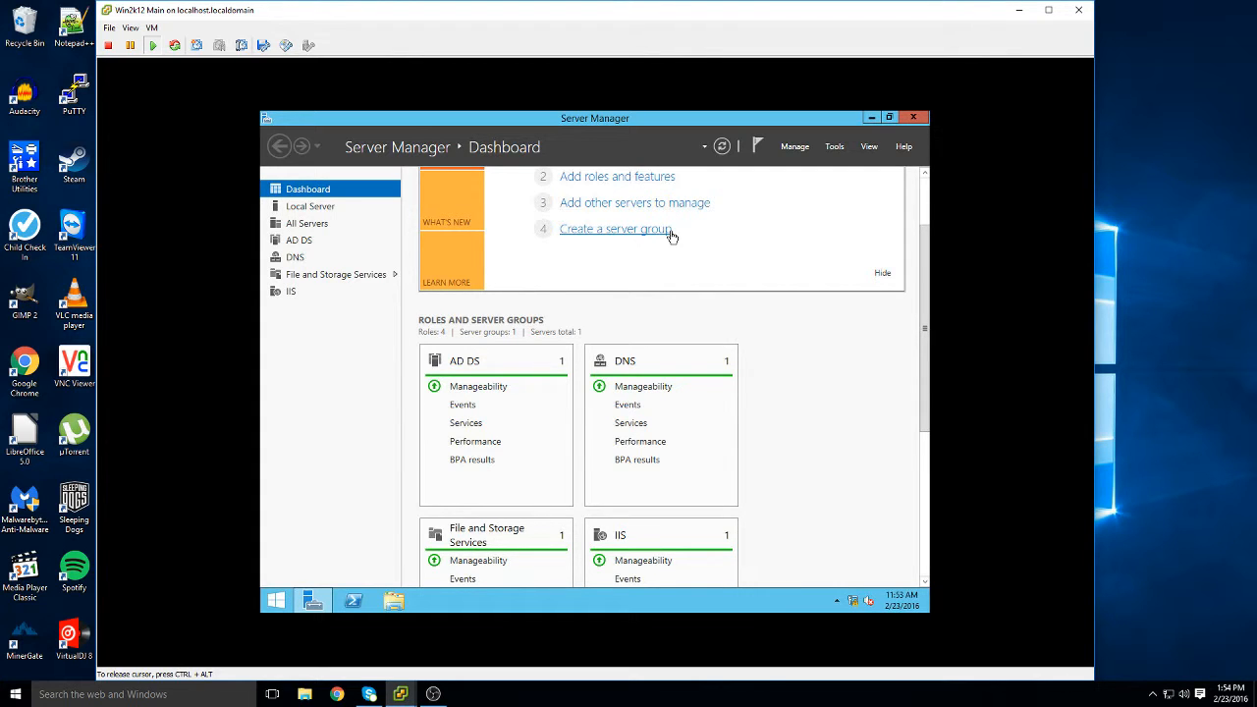
pyautogui.press('super')
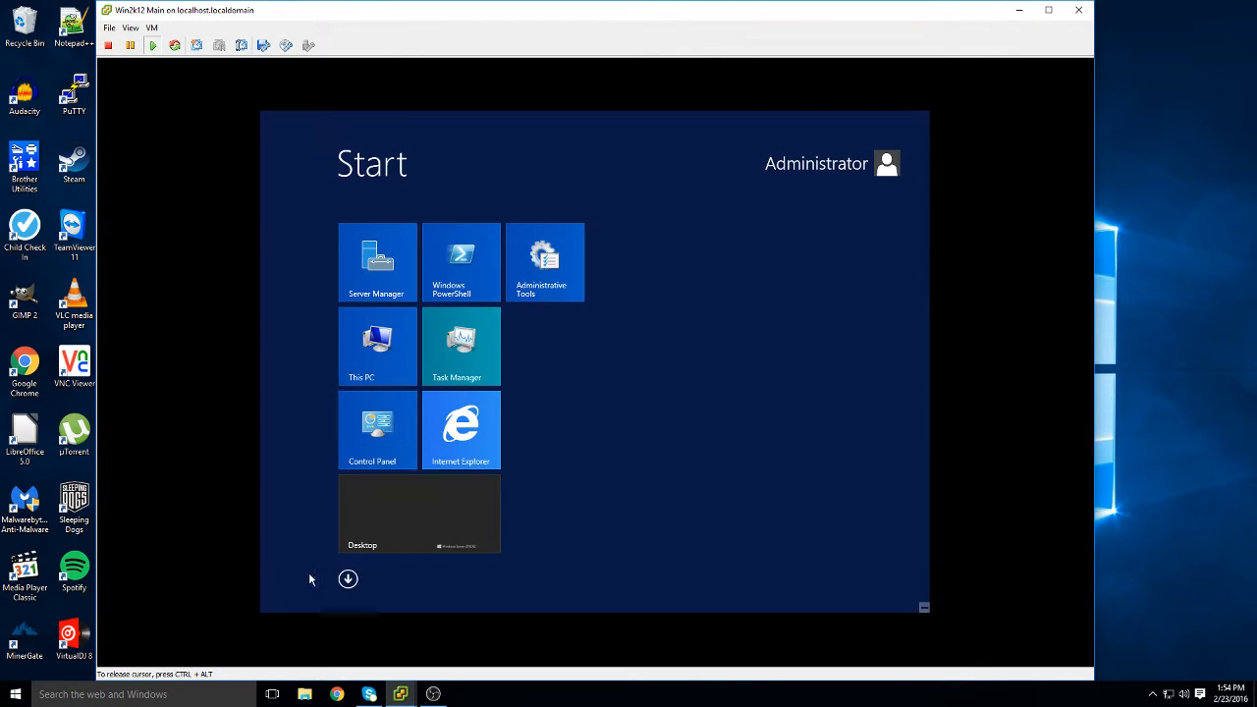
# Launch Active Directory Users and Computers, open skfrontiers.local's Users container, and widen the Name column
pyautogui.click(348, 579)
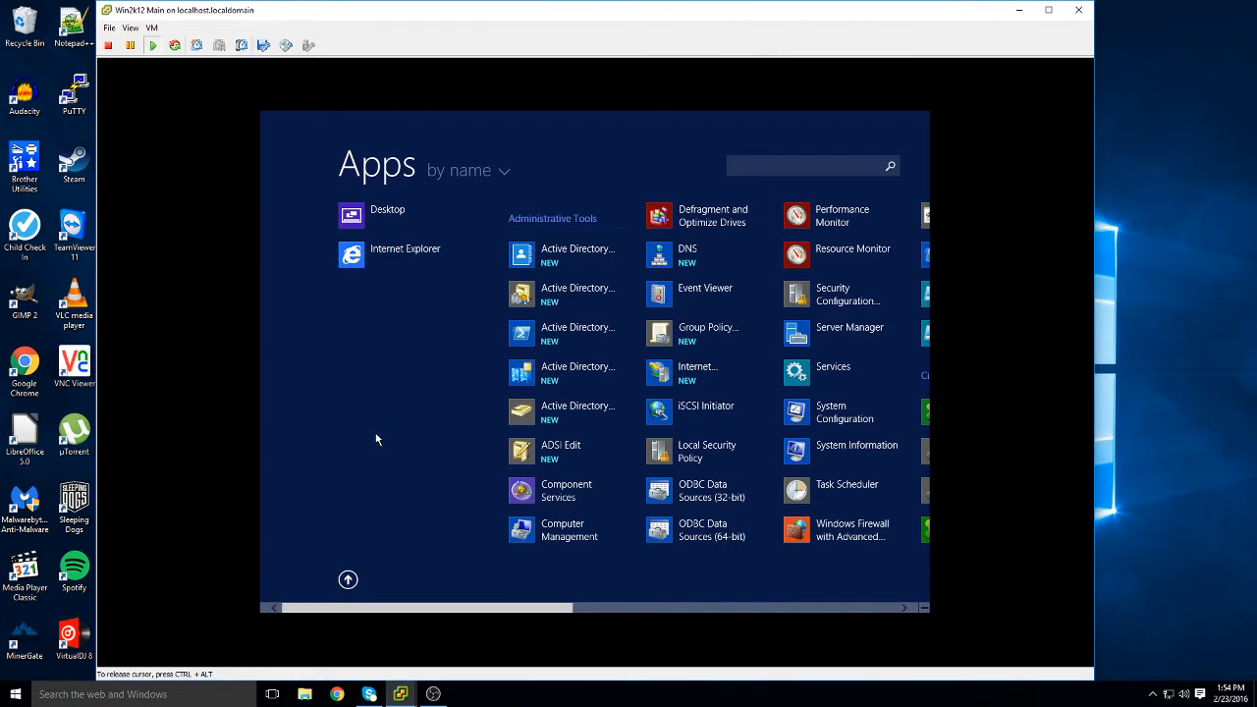
pyautogui.scroll(-1, 376, 439)
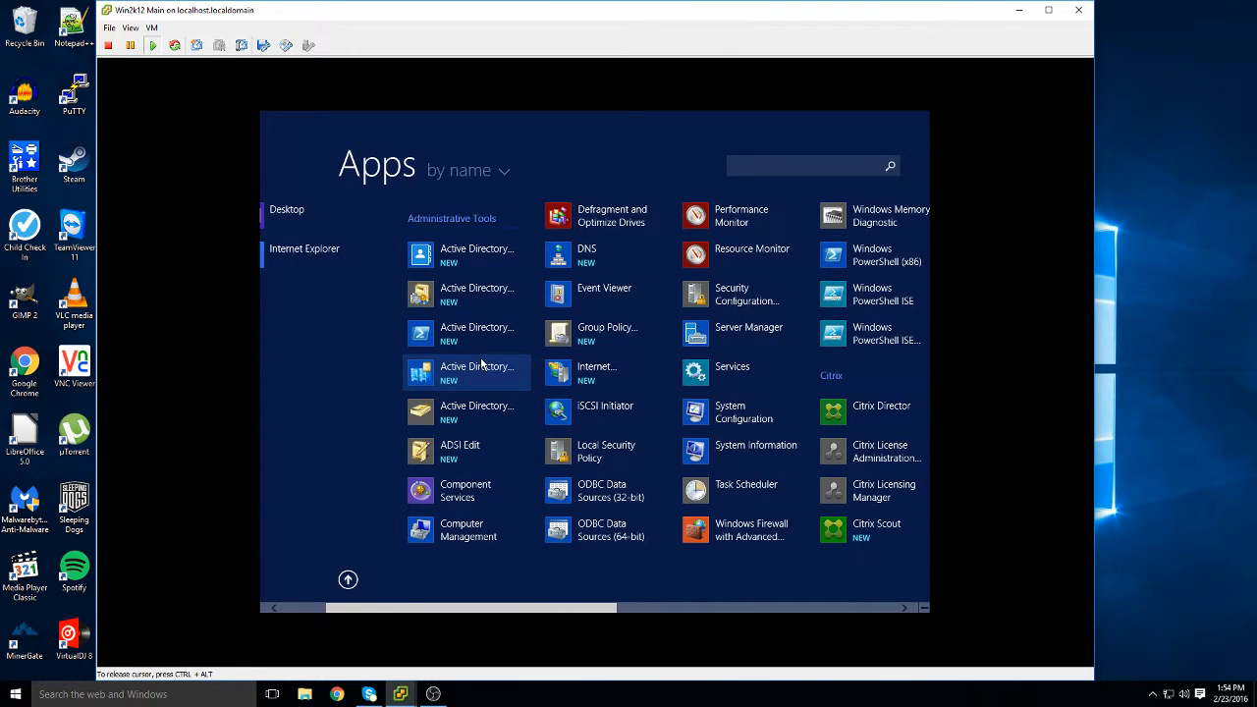
pyautogui.click(490, 412)
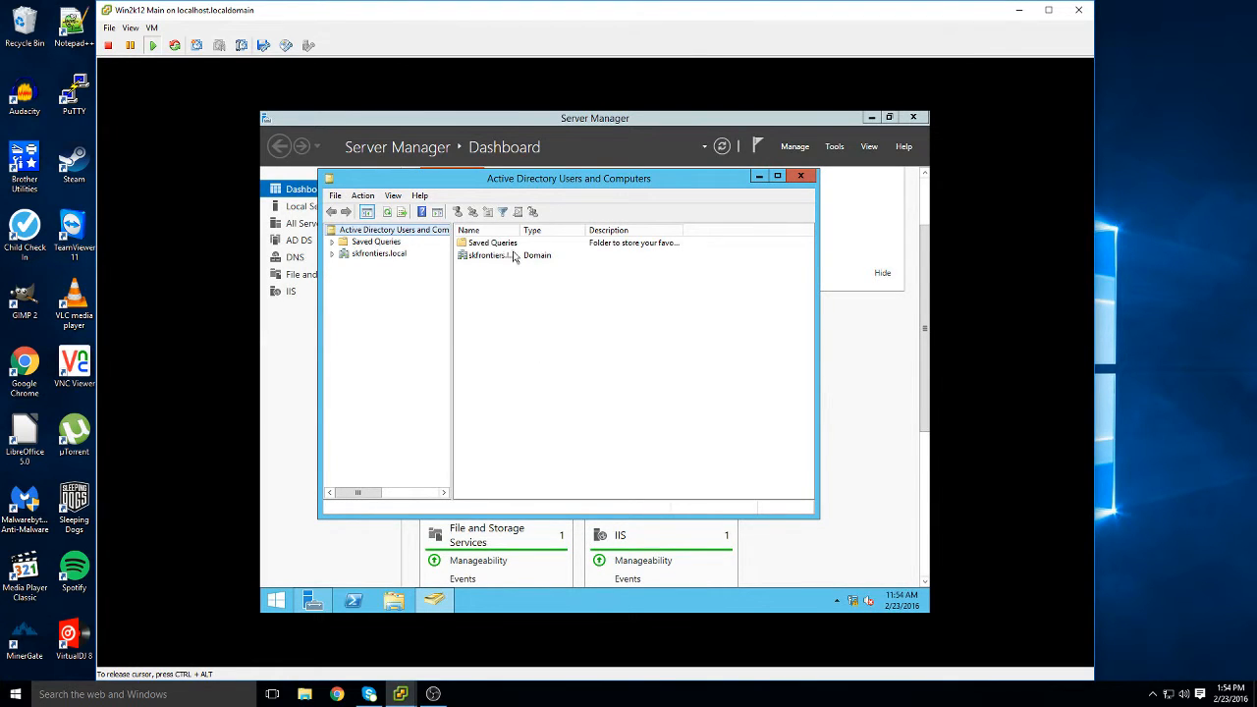
pyautogui.click(389, 257)
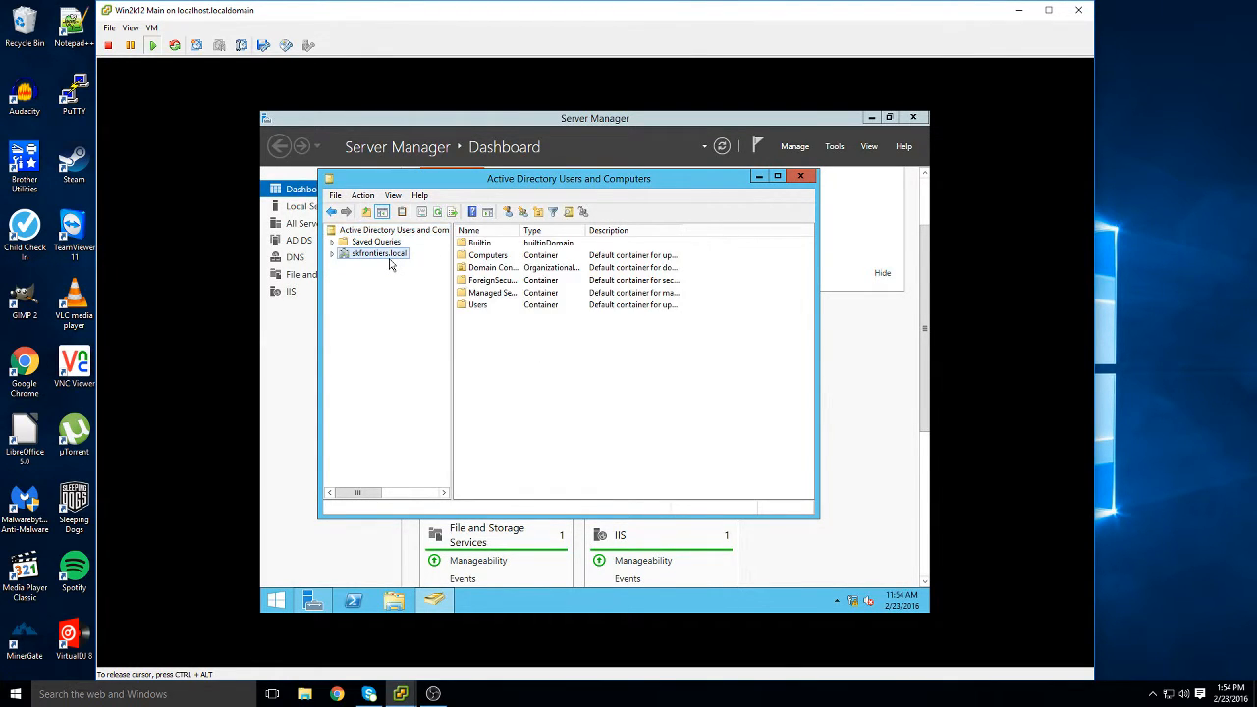
pyautogui.doubleClick(476, 306)
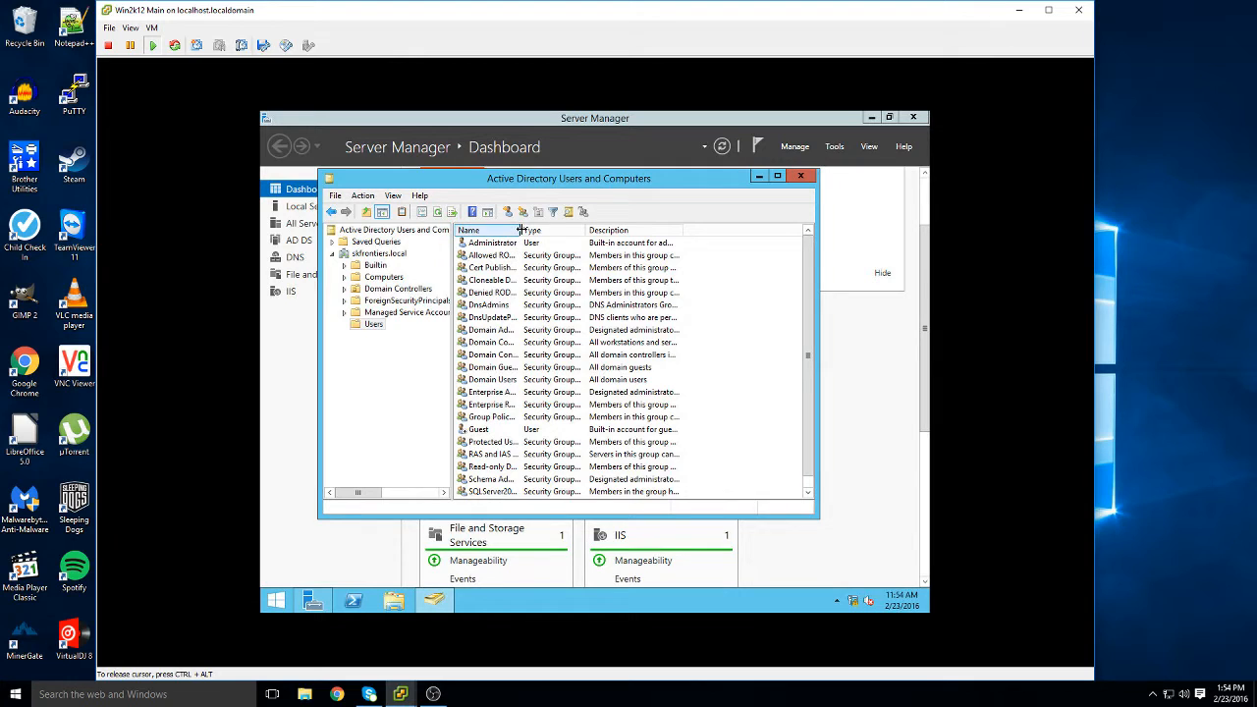
pyautogui.moveTo(519, 230); pyautogui.dragTo(584, 230)
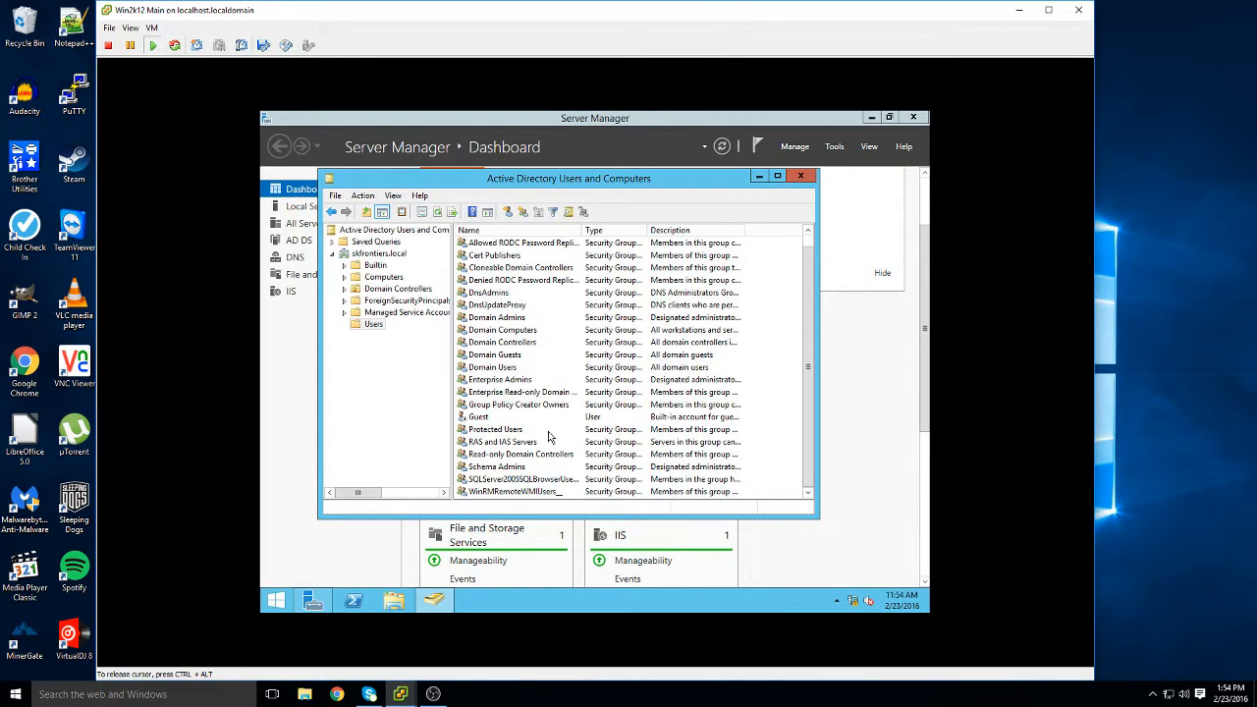
pyautogui.scroll(1, 549, 437)
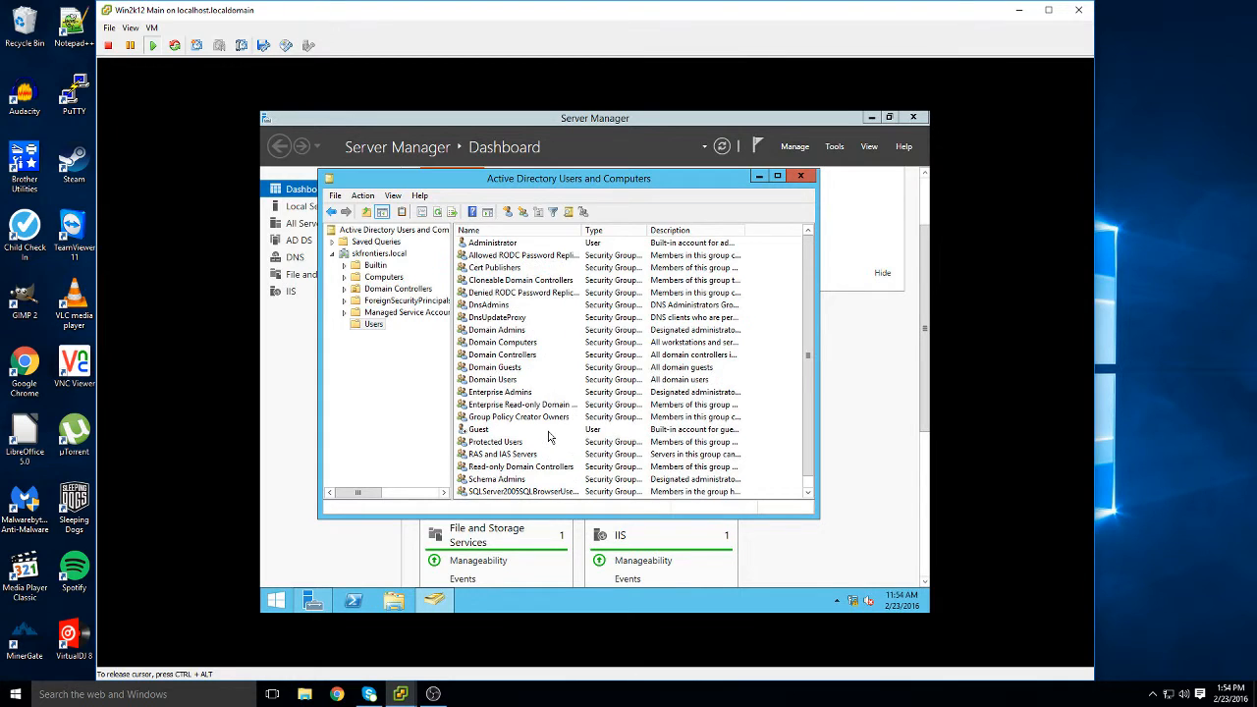
# Start a new user in the Users container, entering the first name and logon name
pyautogui.rightClick(371, 327)
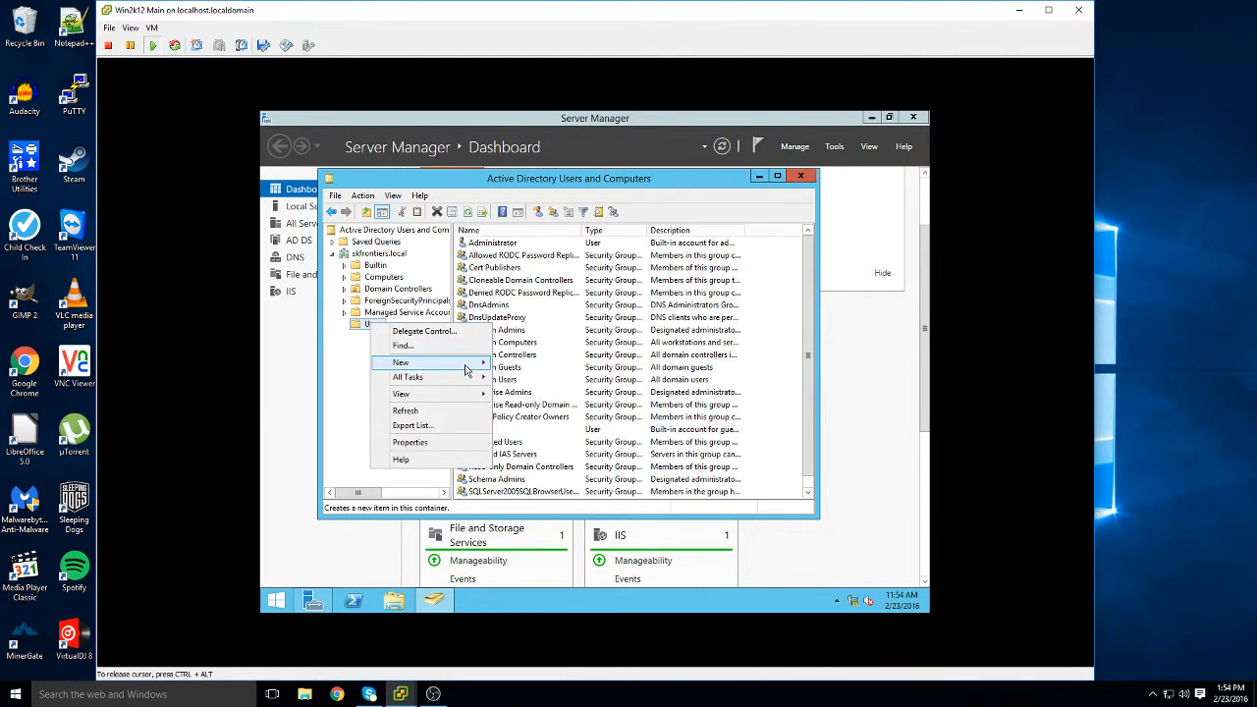
pyautogui.moveTo(467, 370)
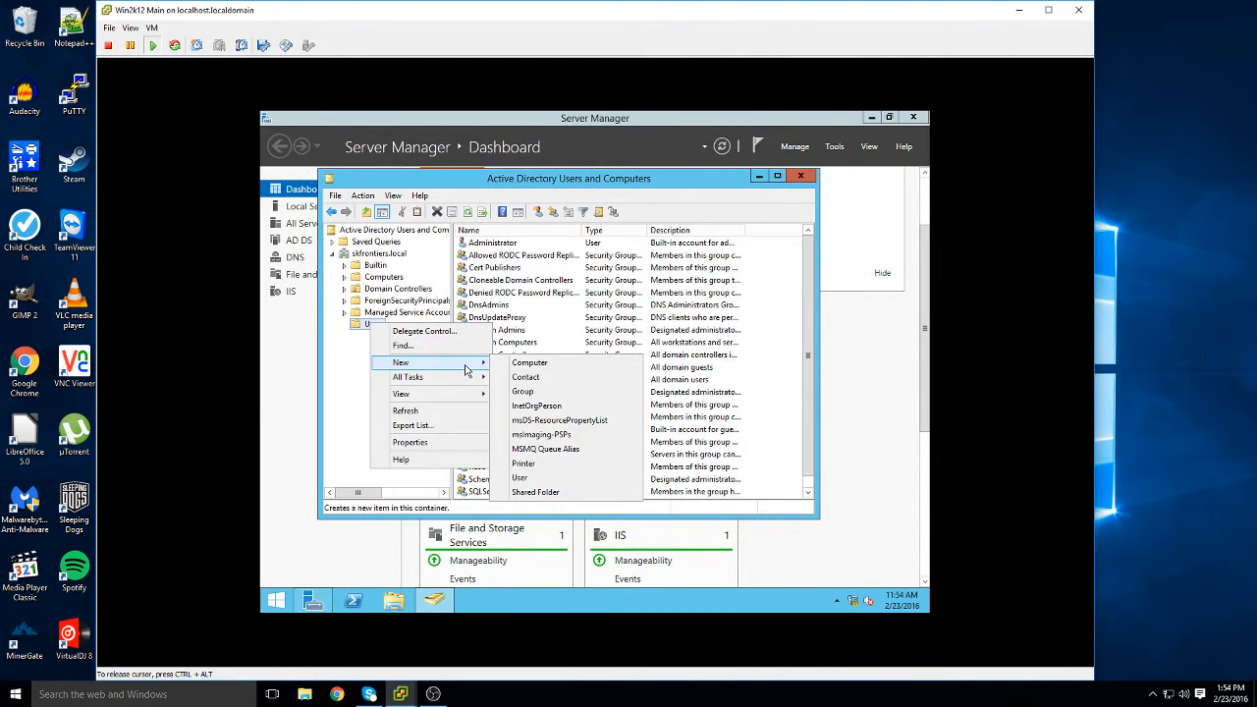
pyautogui.click(571, 477)
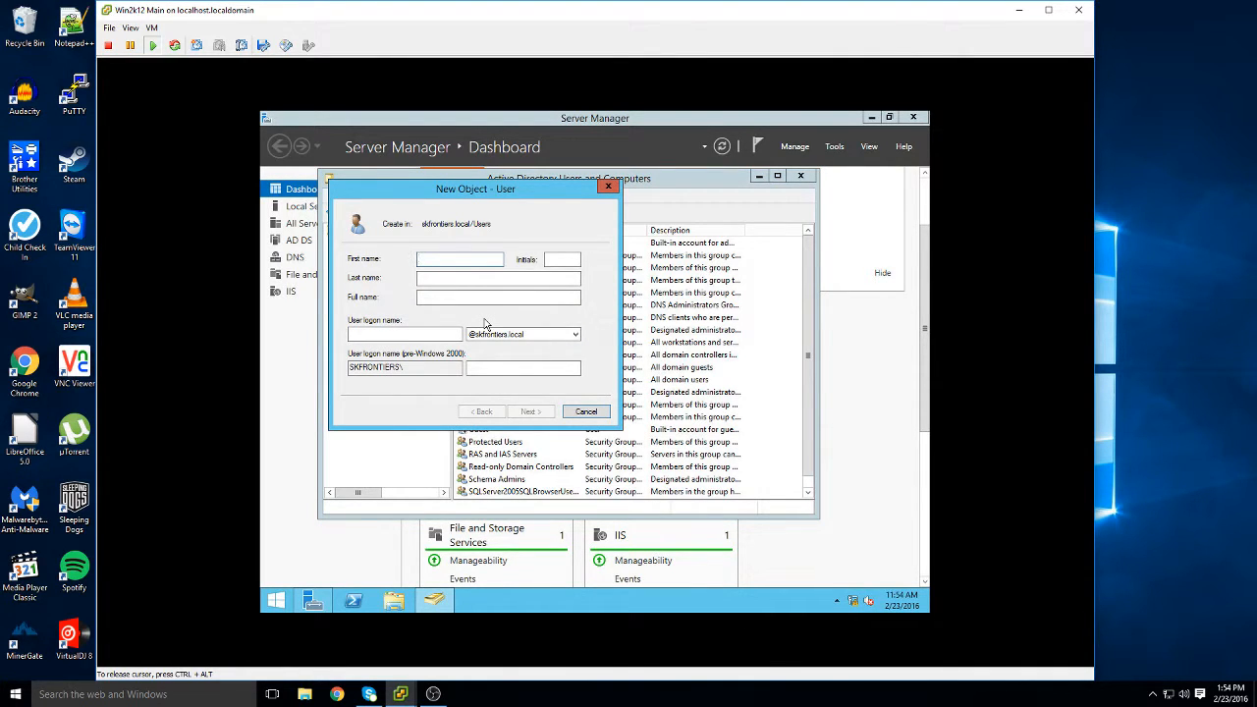
pyautogui.write('Sean')
pyautogui.press('Tab')
pyautogui.press('Tab')
pyautogui.press('Tab')
pyautogui.press('Tab')
pyautogui.write('s')
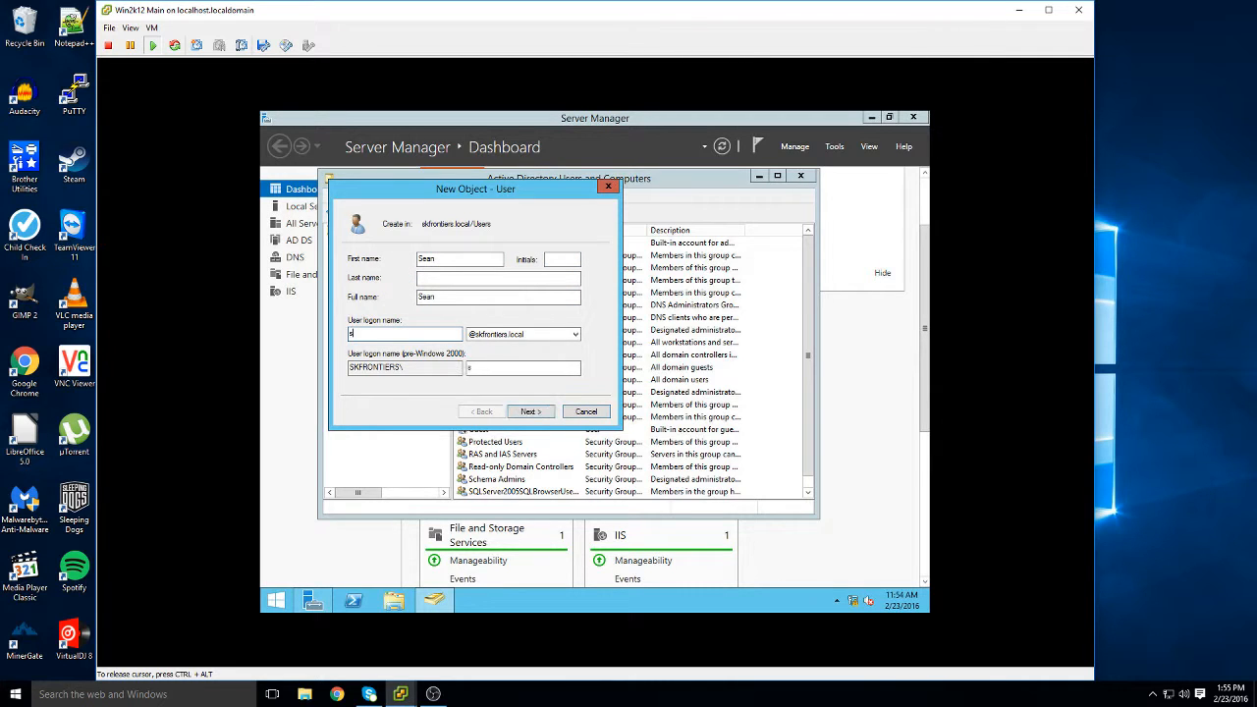
pyautogui.write('ean.k')
pyautogui.click(552, 417)
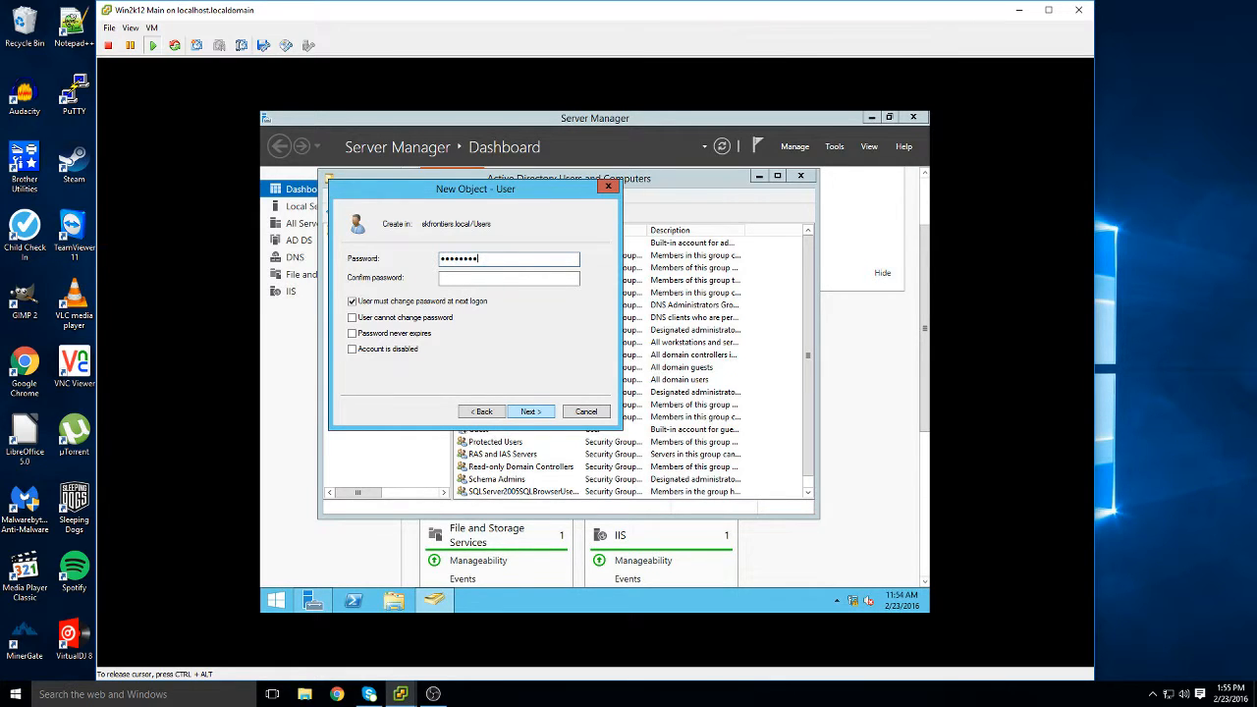
# Enter and confirm a password, fix the password-policy rejection, and create the account
pyautogui.press('Tab')
pyautogui.write('••••••••')
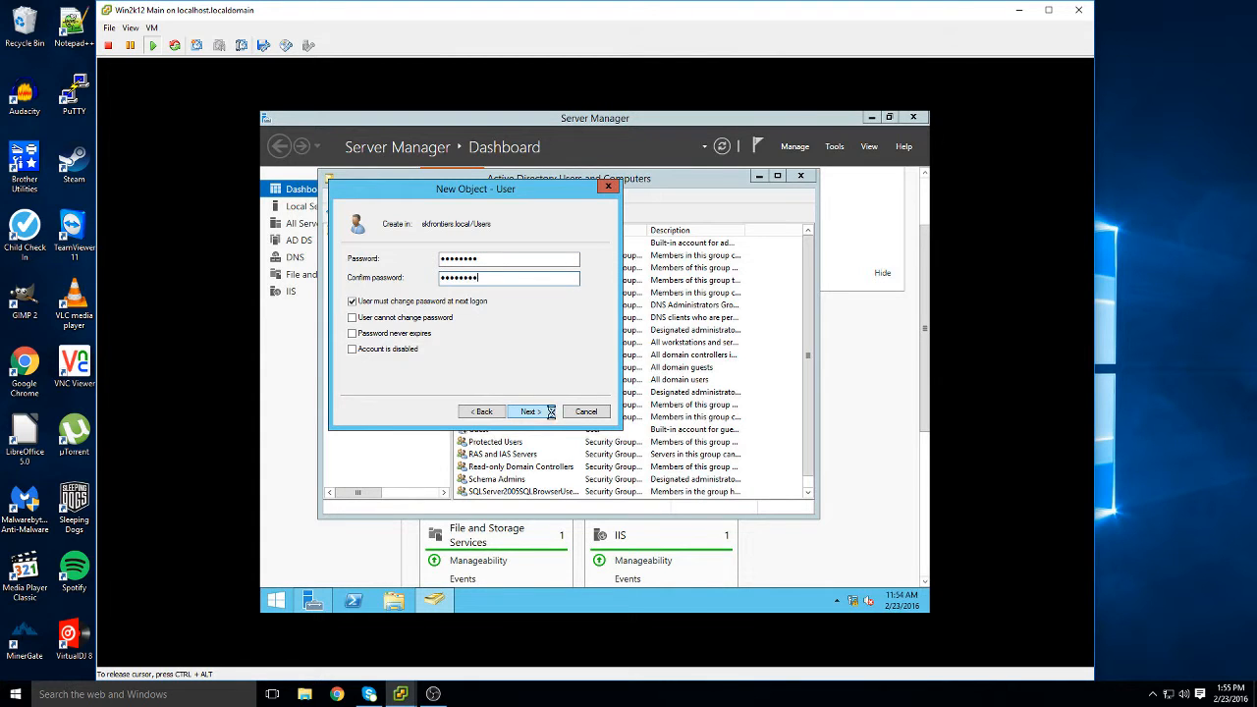
pyautogui.click(550, 412)
pyautogui.click(550, 412)
pyautogui.press('Return')
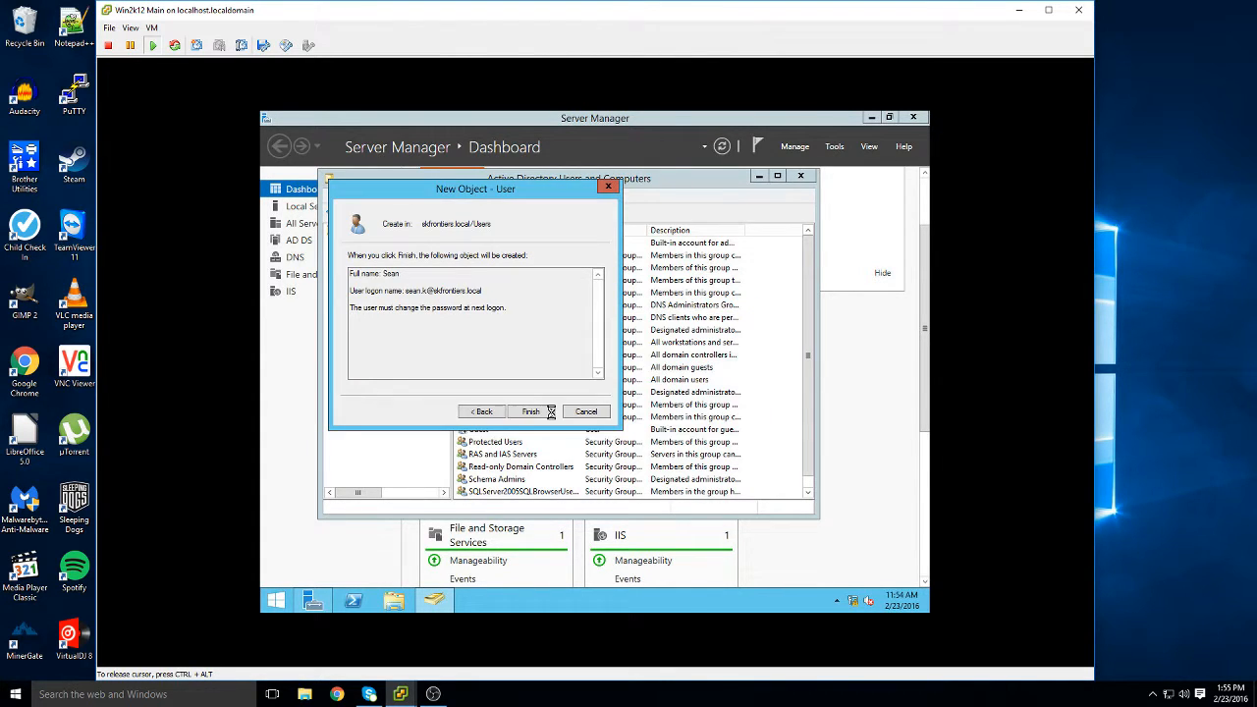
pyautogui.click(481, 411)
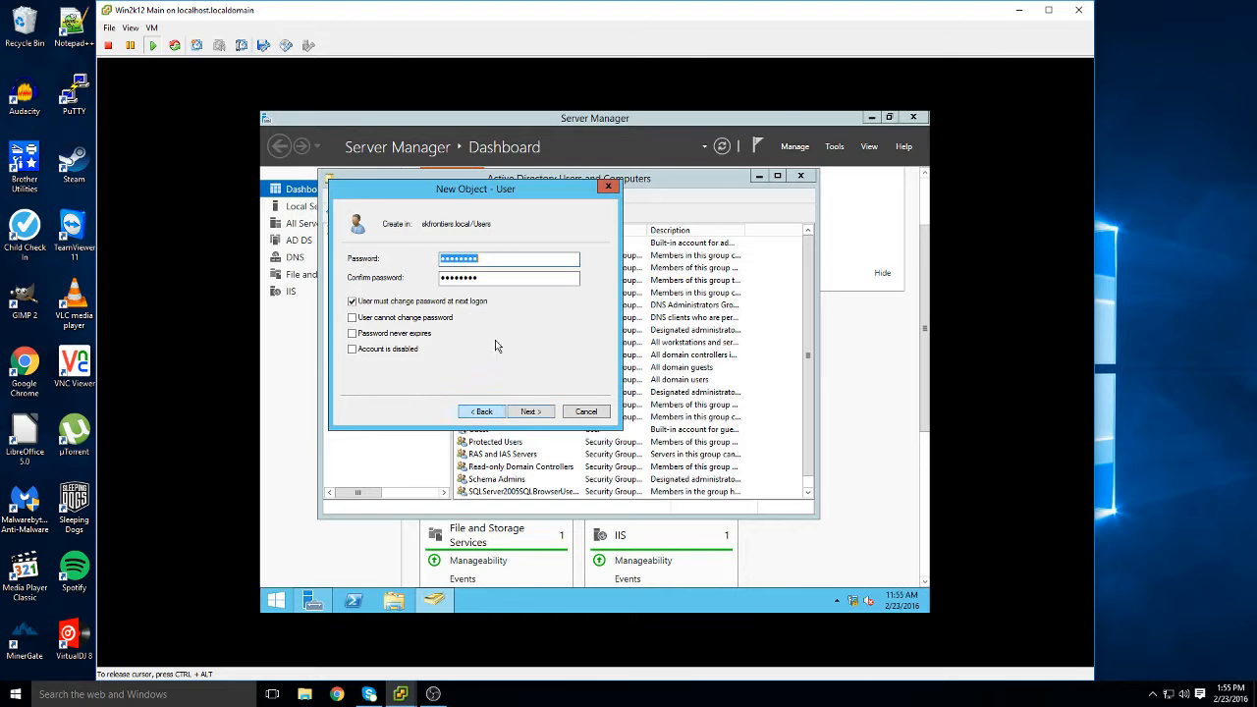
pyautogui.write('••••••••••')
pyautogui.press('Tab')
pyautogui.write('••')
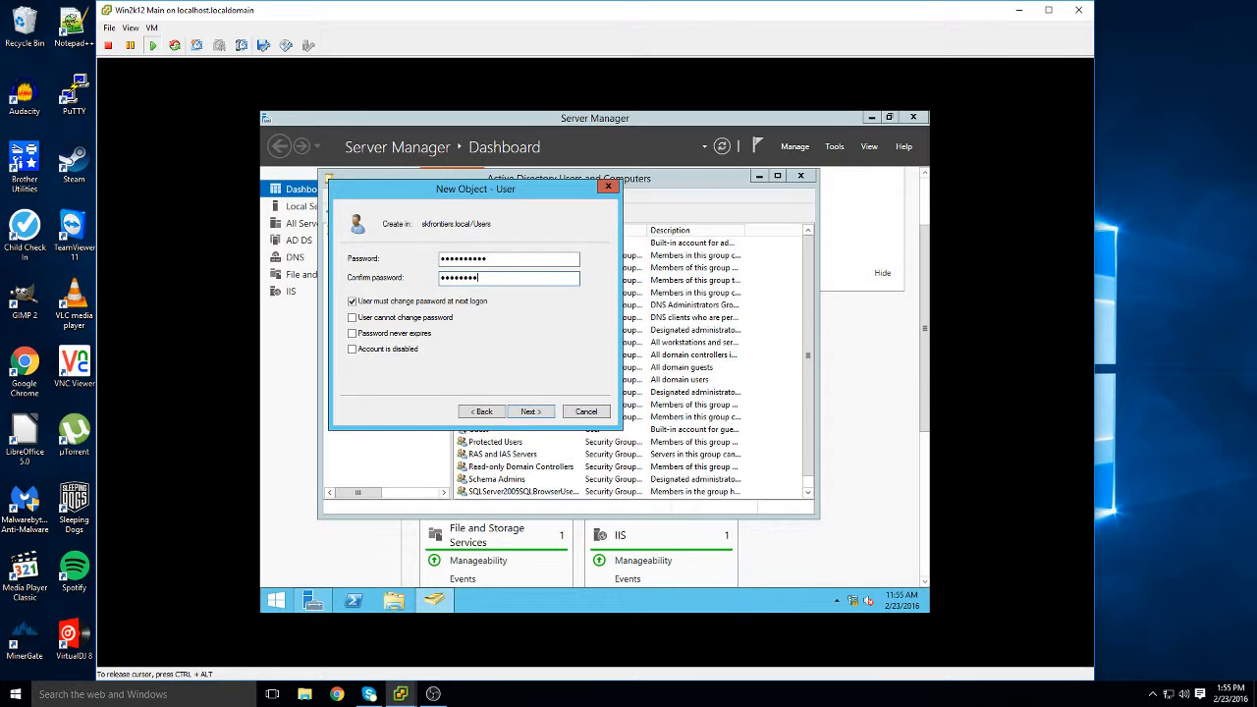
pyautogui.press('Return')
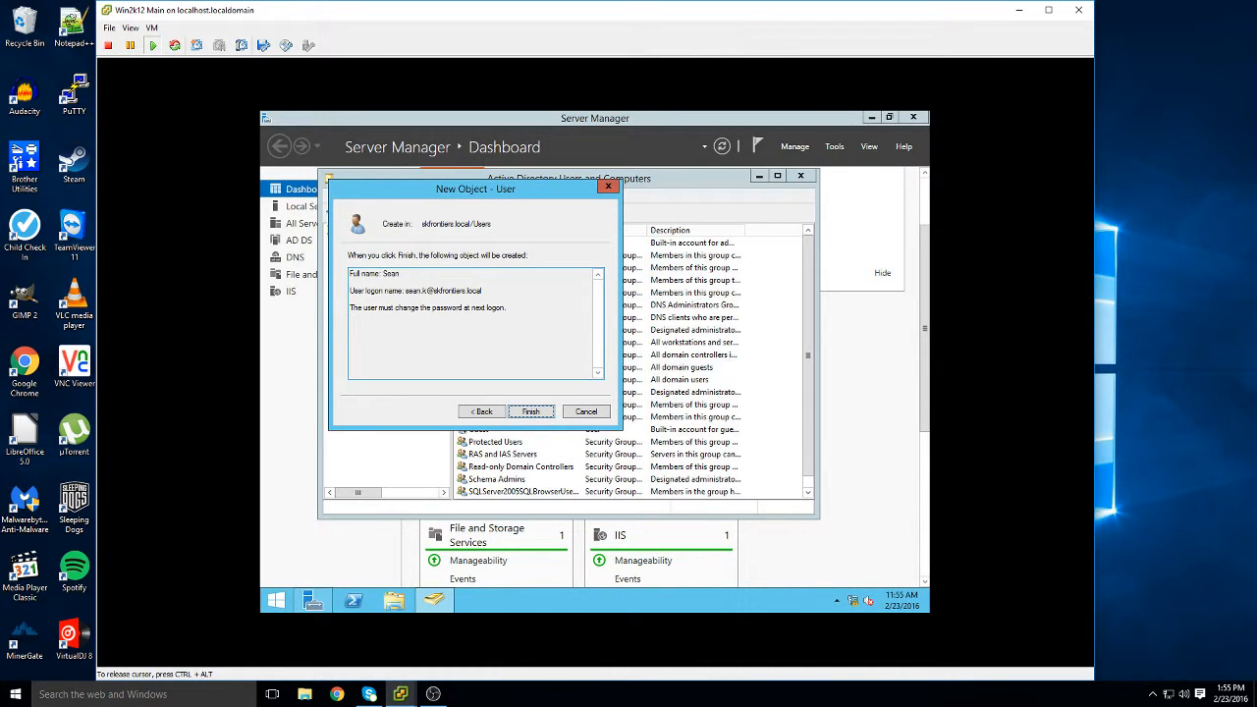
pyautogui.press('Return')
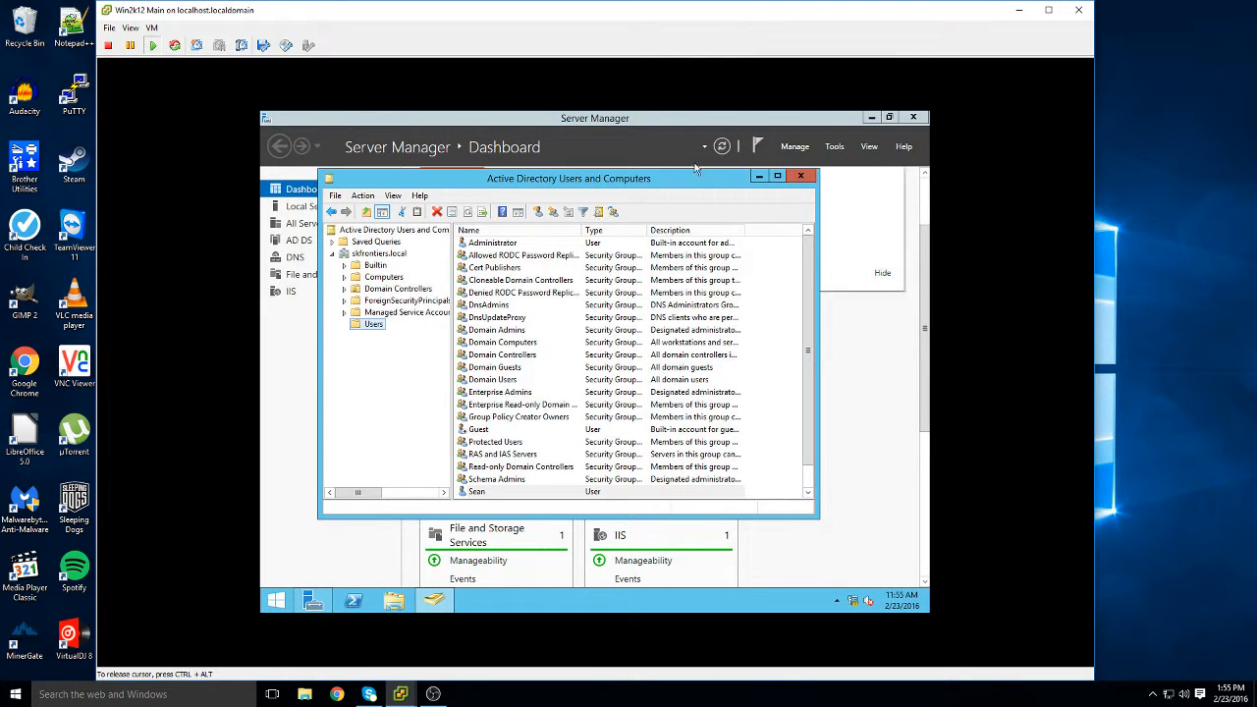
# Close Active Directory Users and Computers and sign out of the Administrator session
pyautogui.click(798, 177)
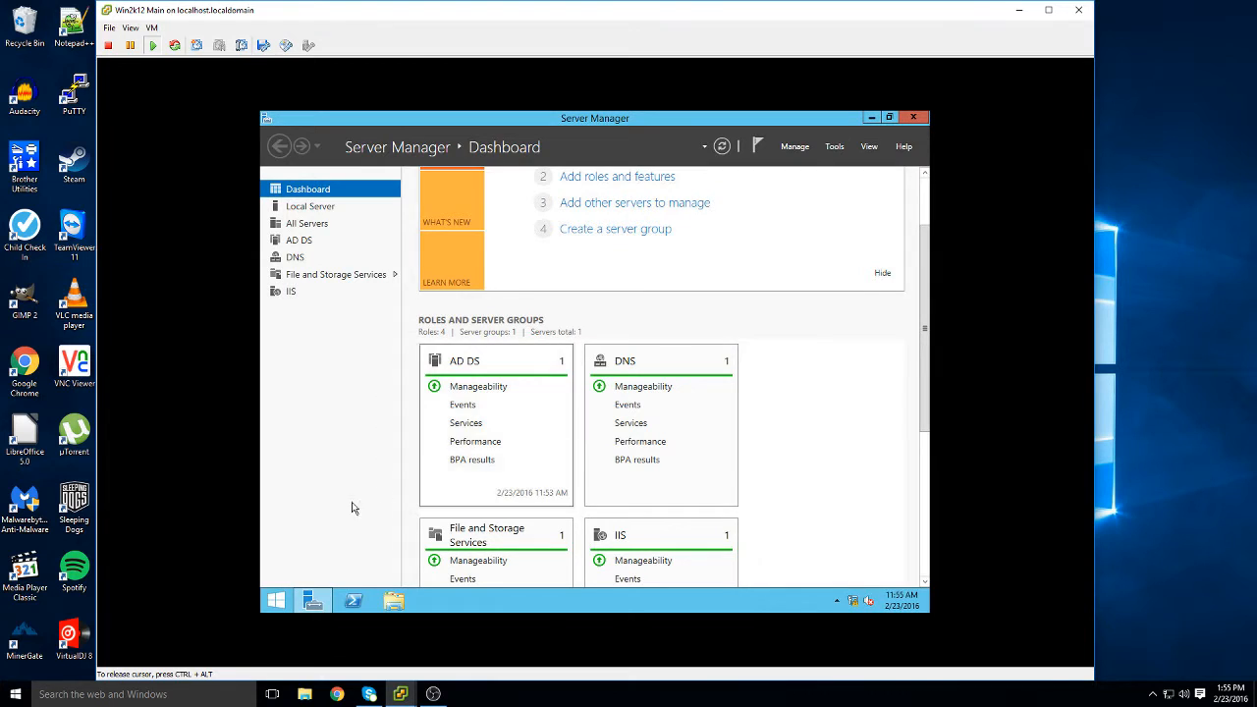
pyautogui.click(276, 600)
pyautogui.click(825, 164)
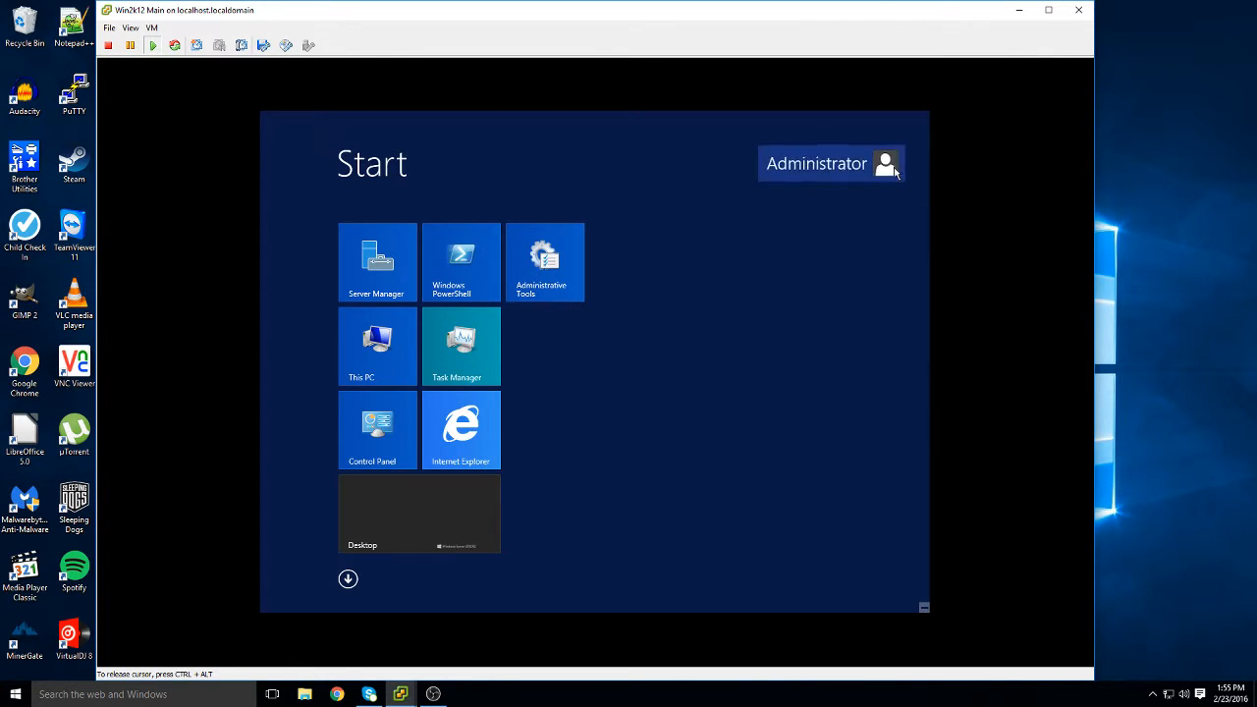
pyautogui.click(856, 374)
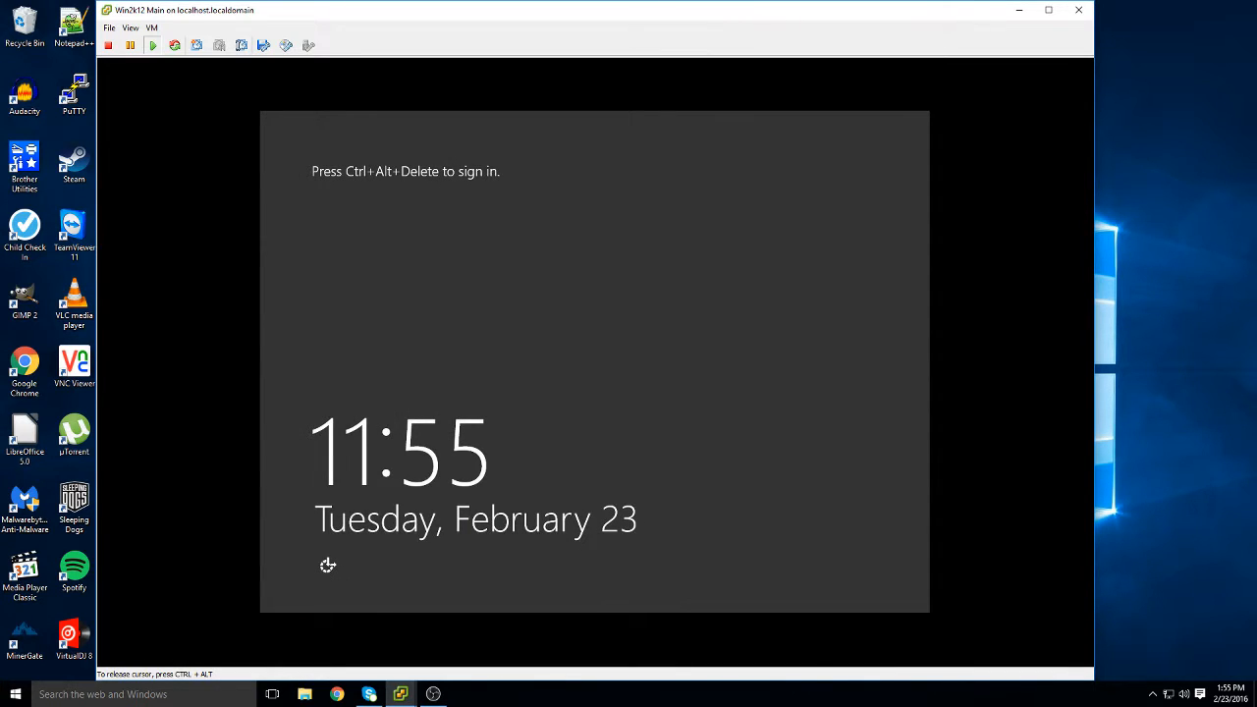
# Sign in as Other user with the new domain user's logon name and password
pyautogui.press('ctrl+alt+Insert')
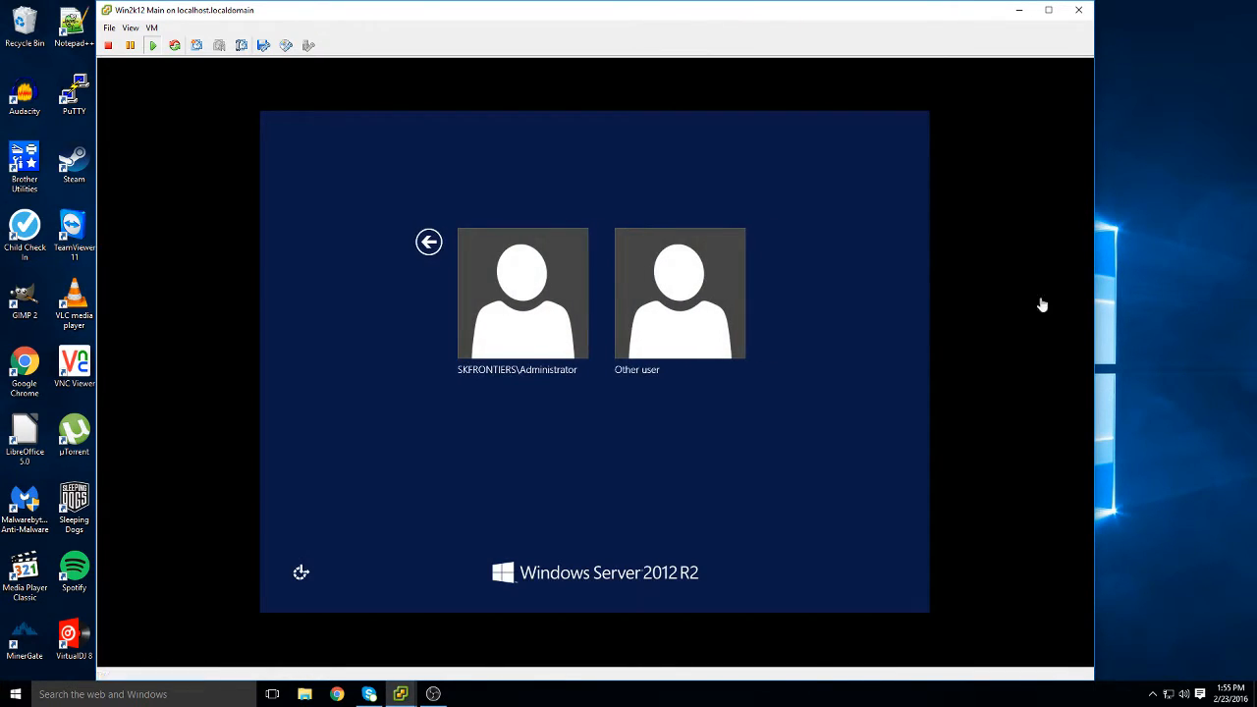
pyautogui.click(711, 284)
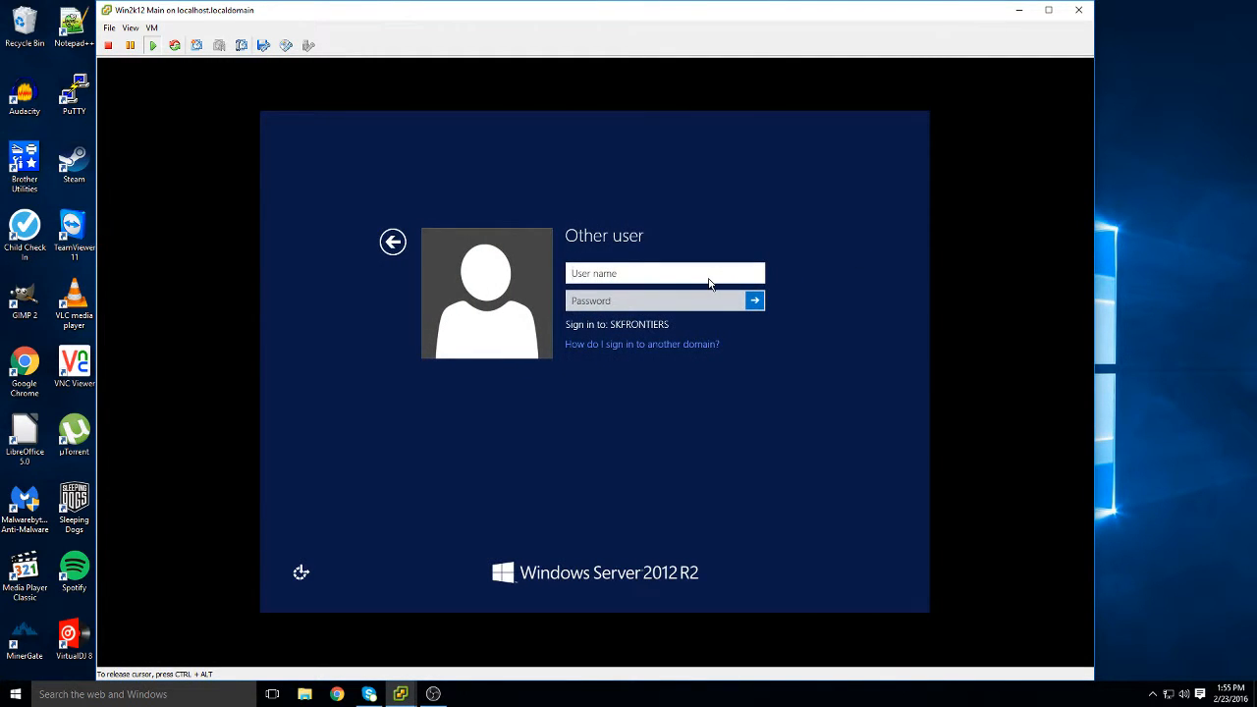
pyautogui.write('sean.k')
pyautogui.press('Tab')
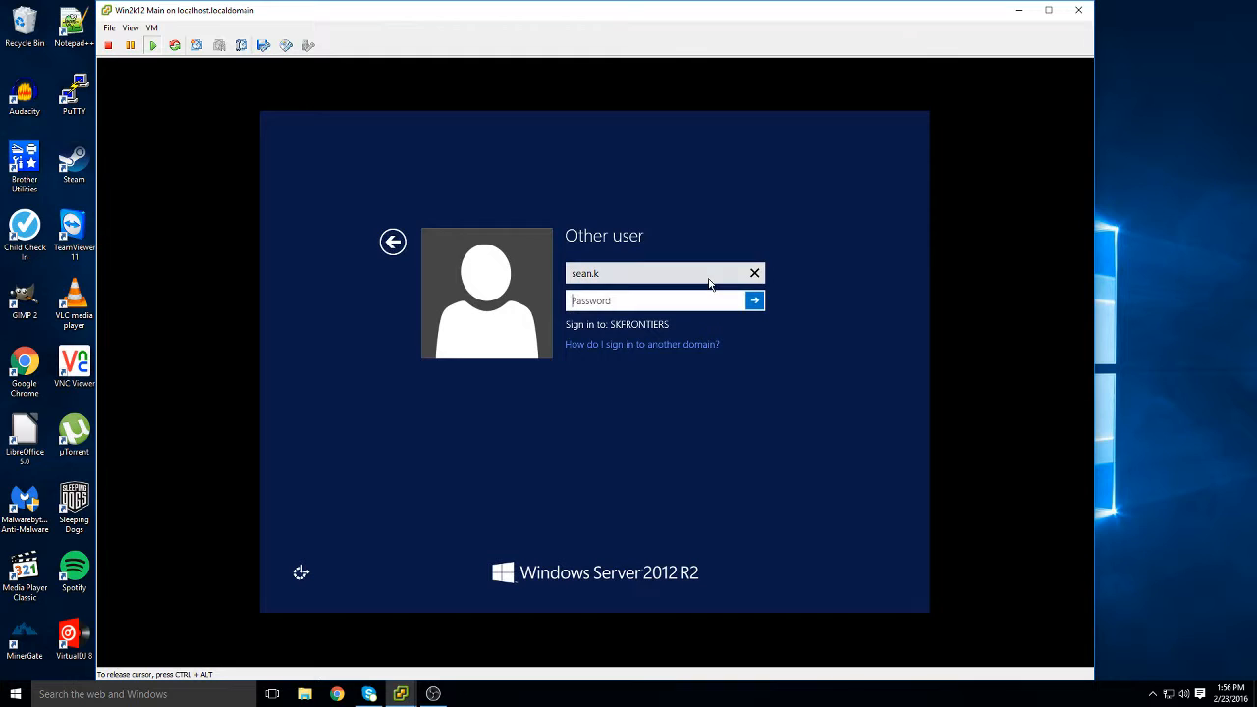
pyautogui.write('•••••••••')
pyautogui.press('Return')
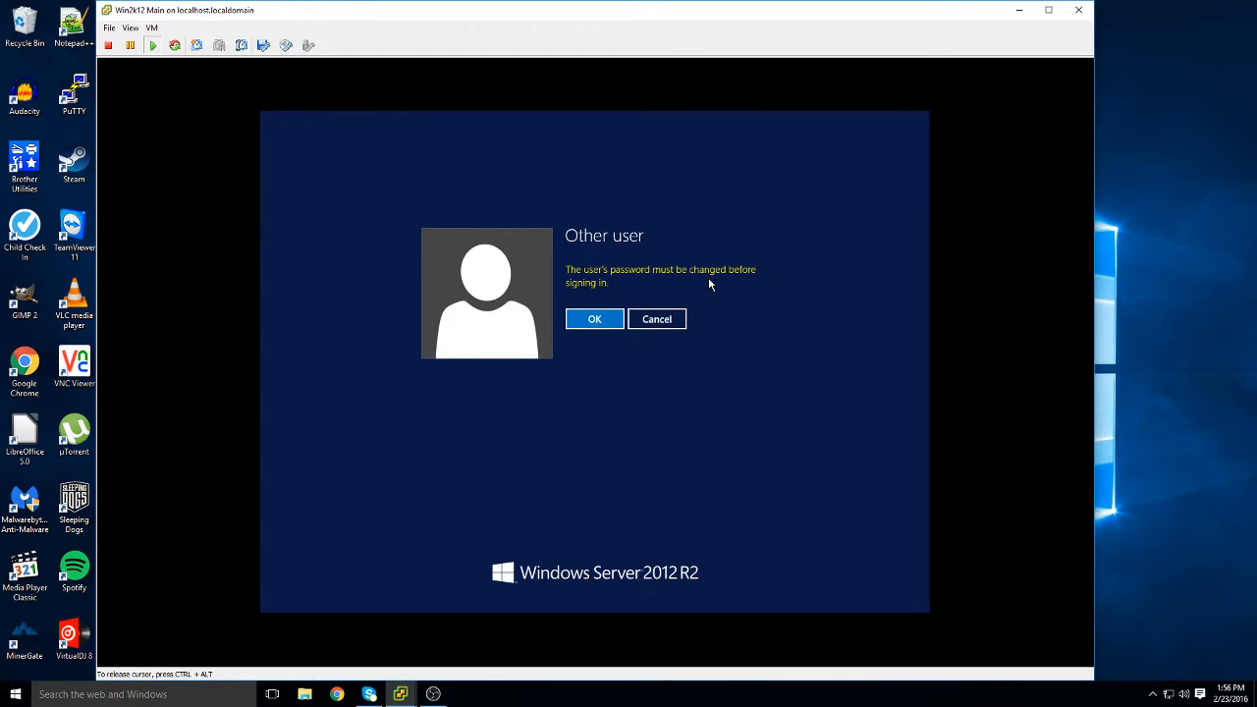
# Set and confirm the new user's password, then dismiss the success notice and sign-in-not-allowed error
pyautogui.click(619, 319)
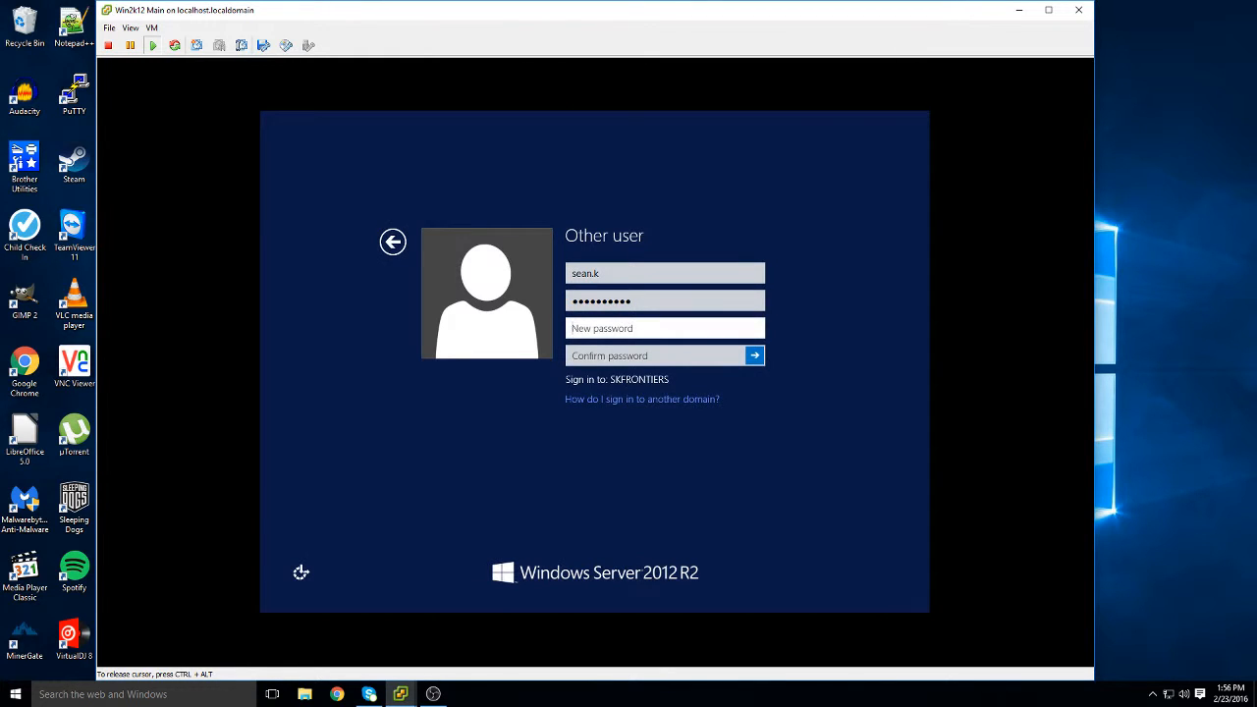
pyautogui.write('••••••••')
pyautogui.press('Tab')
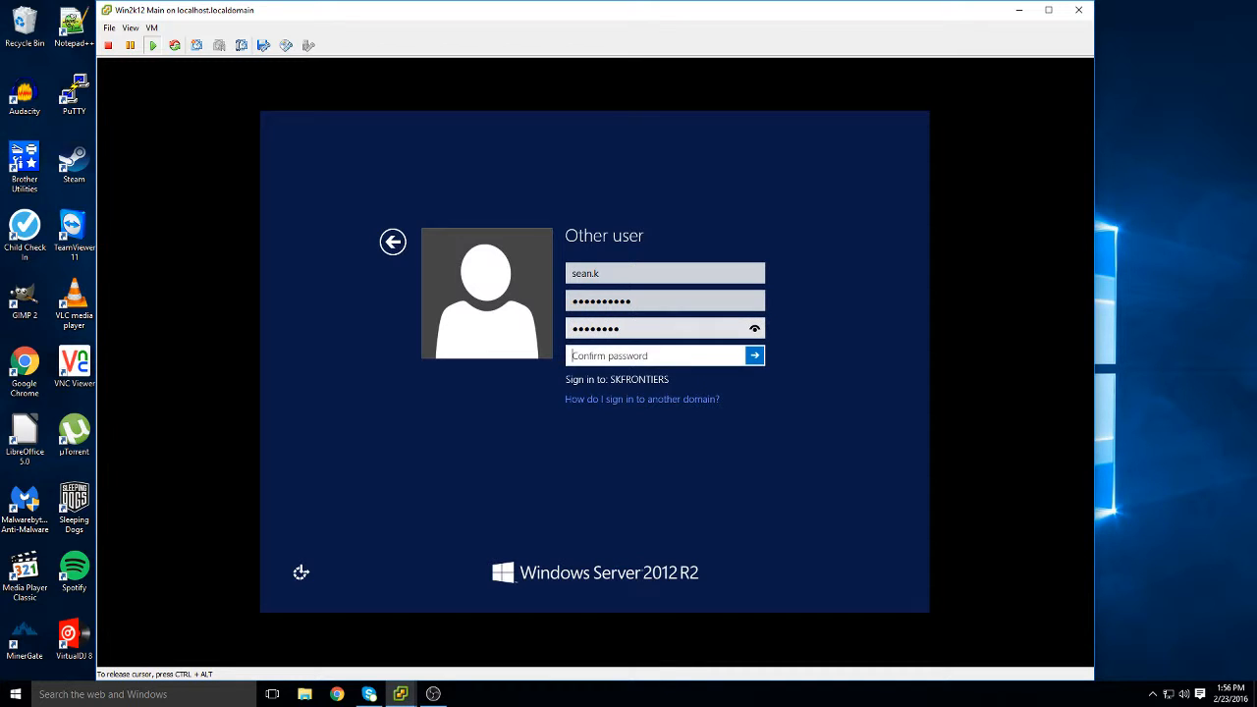
pyautogui.write('•••••')
pyautogui.press('BackSpace')
pyautogui.press('BackSpace')
pyautogui.press('BackSpace')
pyautogui.press('BackSpace')
pyautogui.press('BackSpace')
pyautogui.press('BackSpace')
pyautogui.write('••••••••')
pyautogui.press('Return')
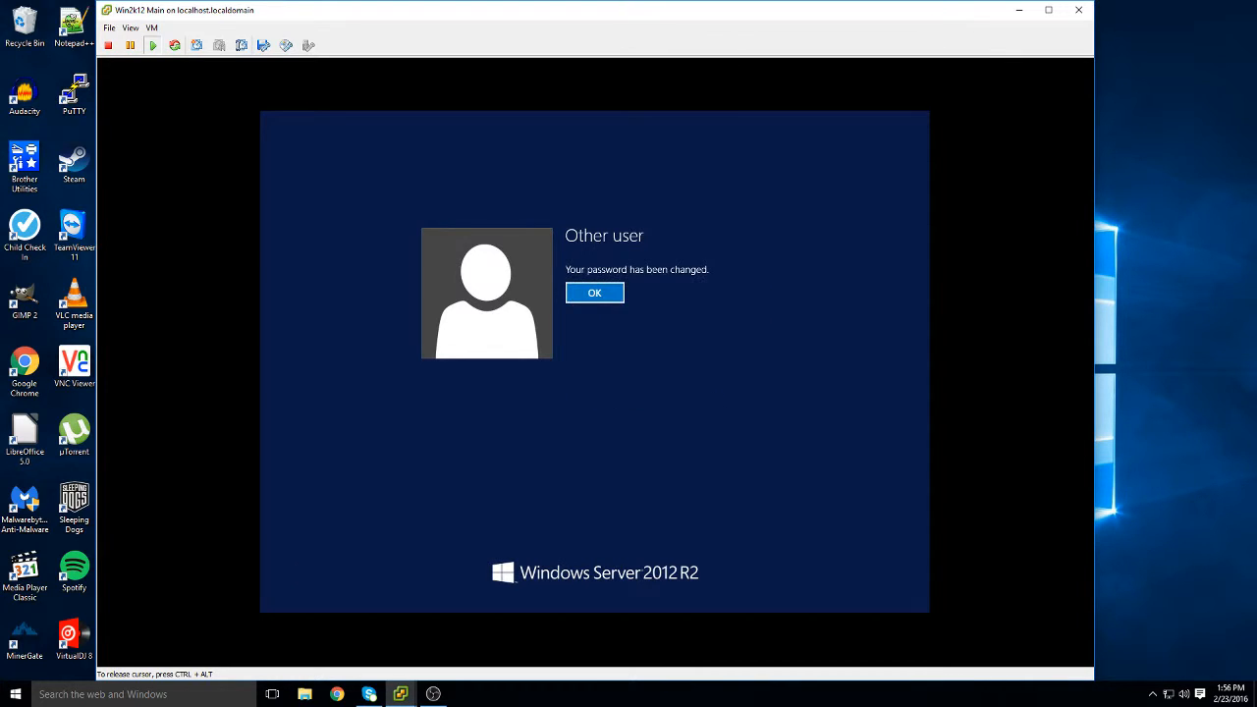
pyautogui.press('Return')
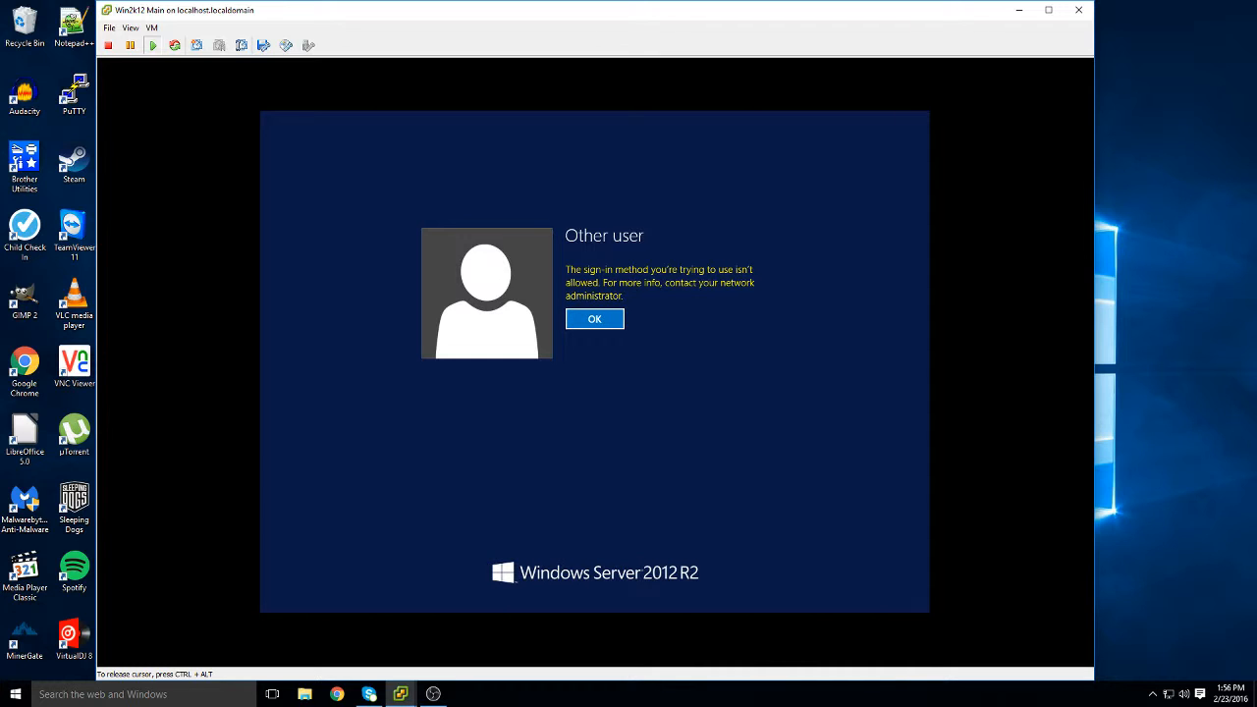
pyautogui.press('Return')
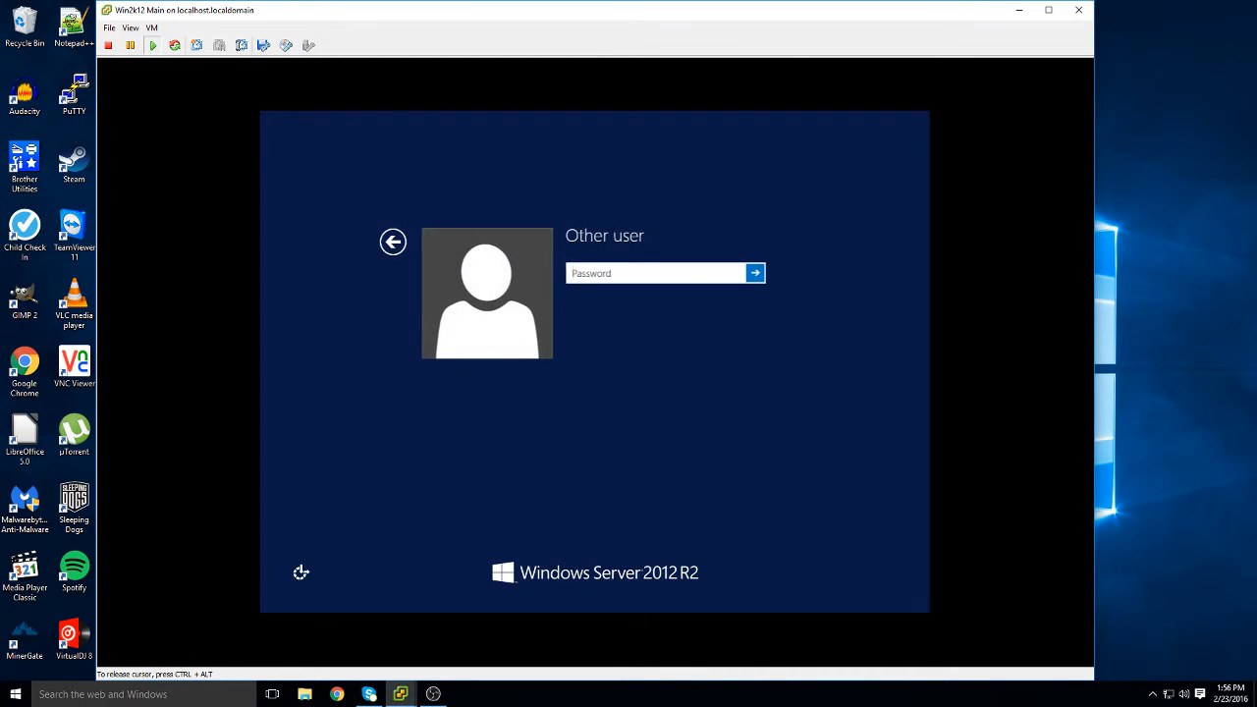
# Retry signing in as the new domain user from the account list
pyautogui.press('Escape')
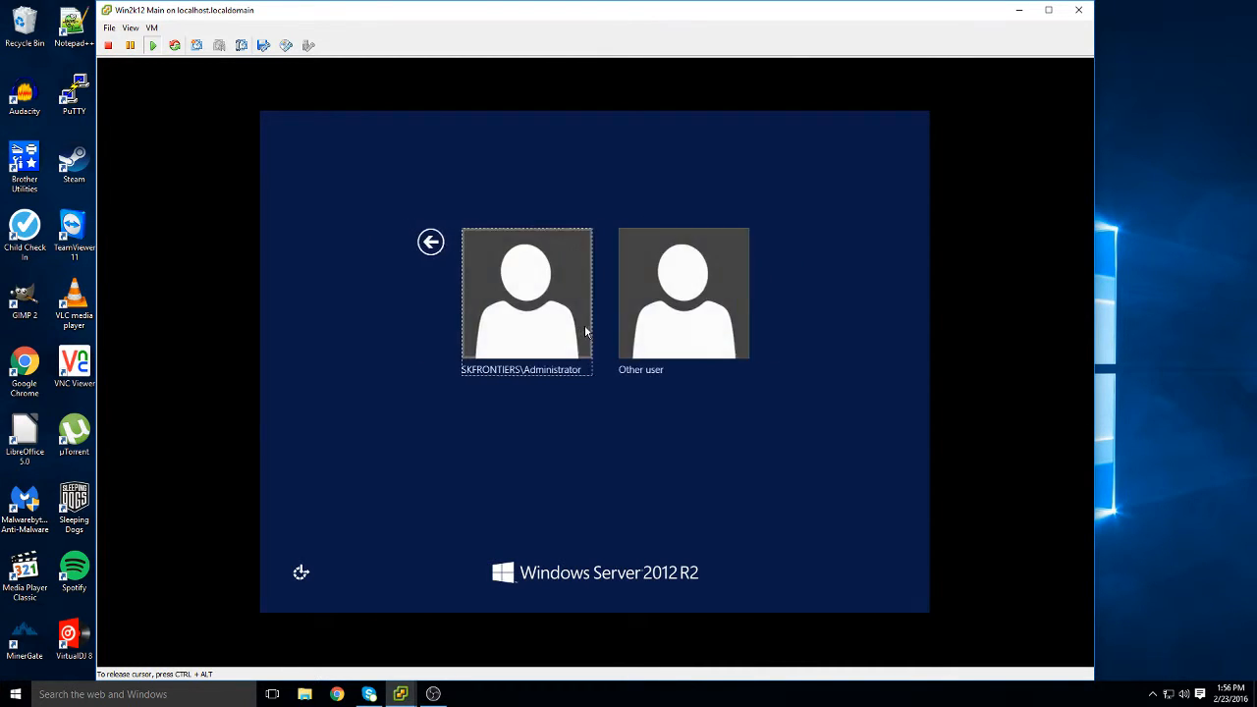
pyautogui.click(647, 326)
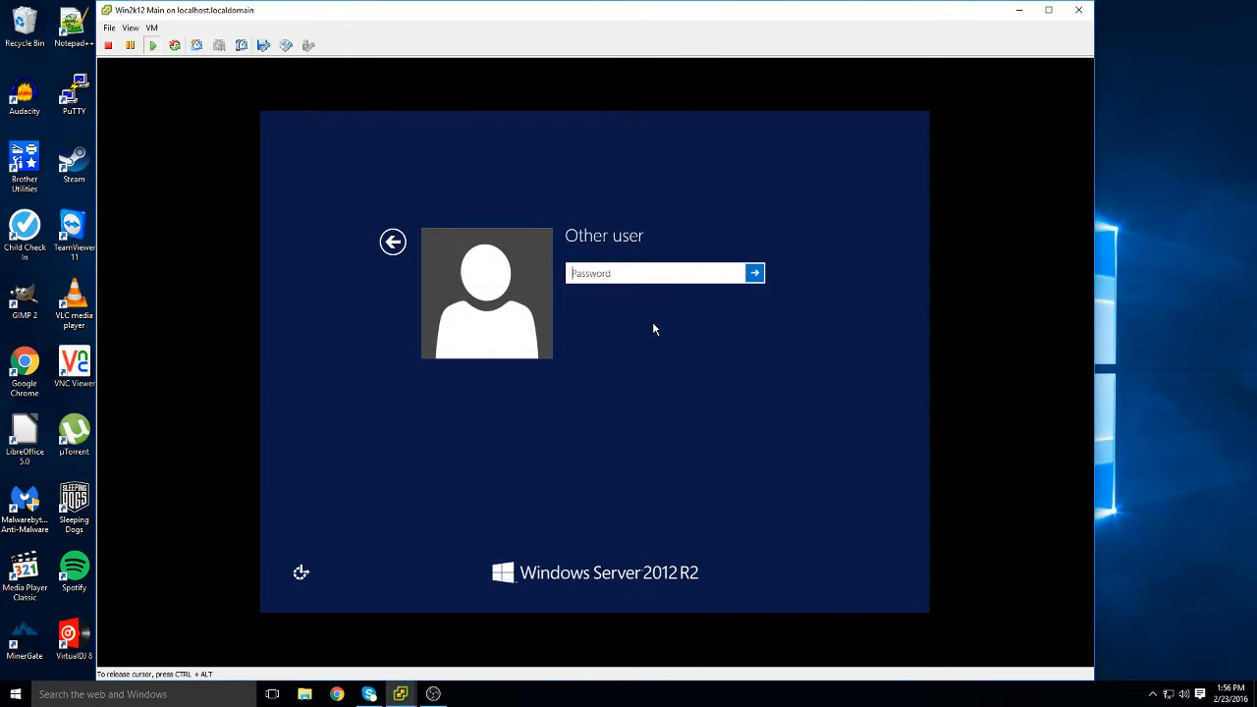
pyautogui.write('Password1')
pyautogui.press('Return')
pyautogui.press('Return')
# Sign in instead as SKFRONTIERS\Administrator with the Administrator password
pyautogui.click(393, 245)
pyautogui.click(463, 273)
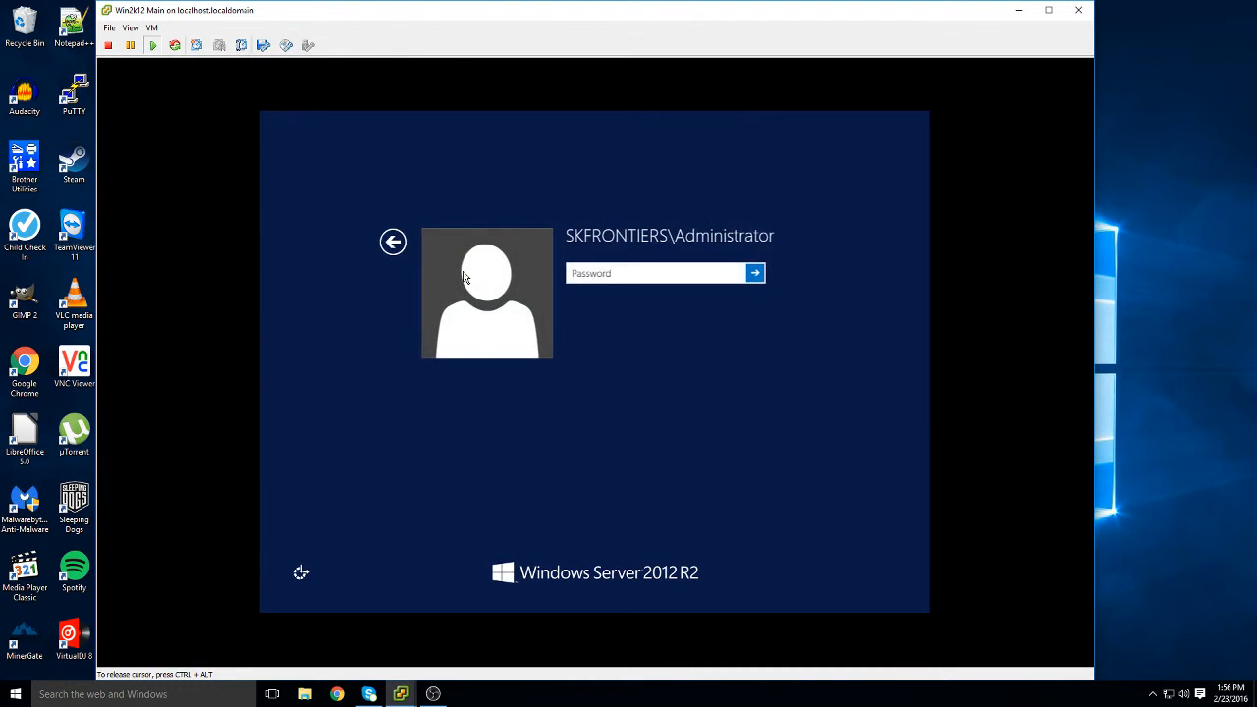
pyautogui.write('Password1')
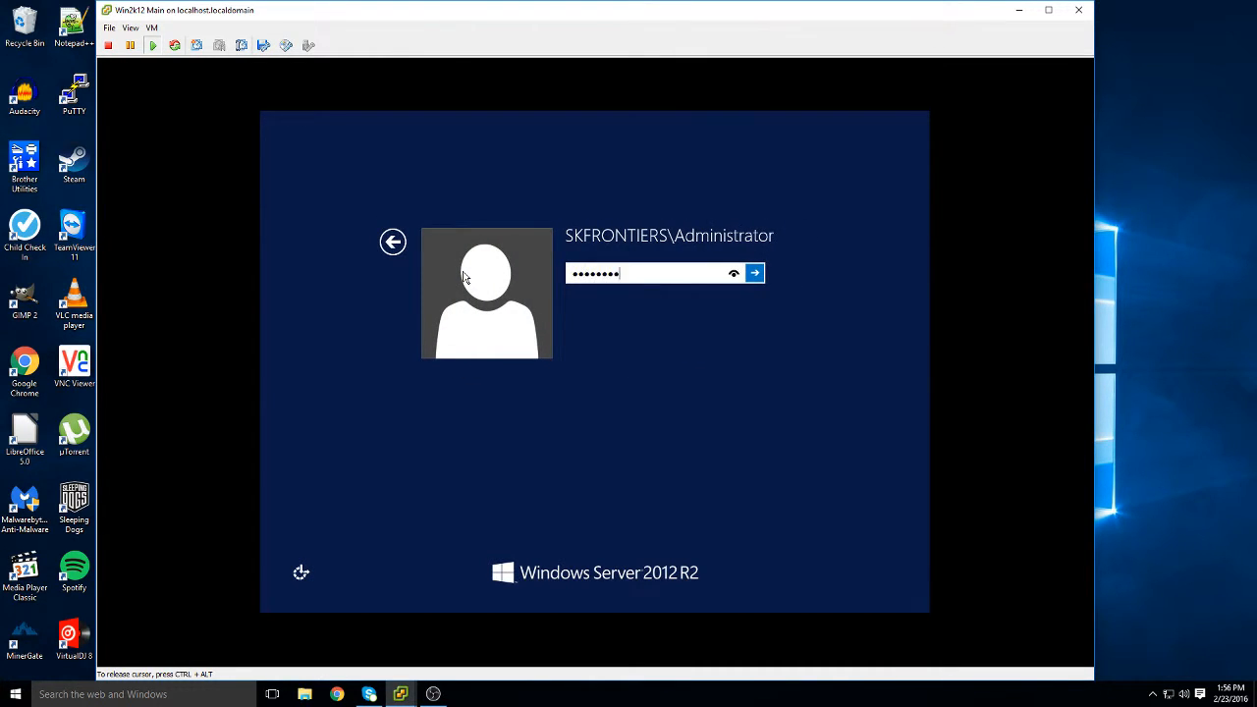
pyautogui.press('Return')
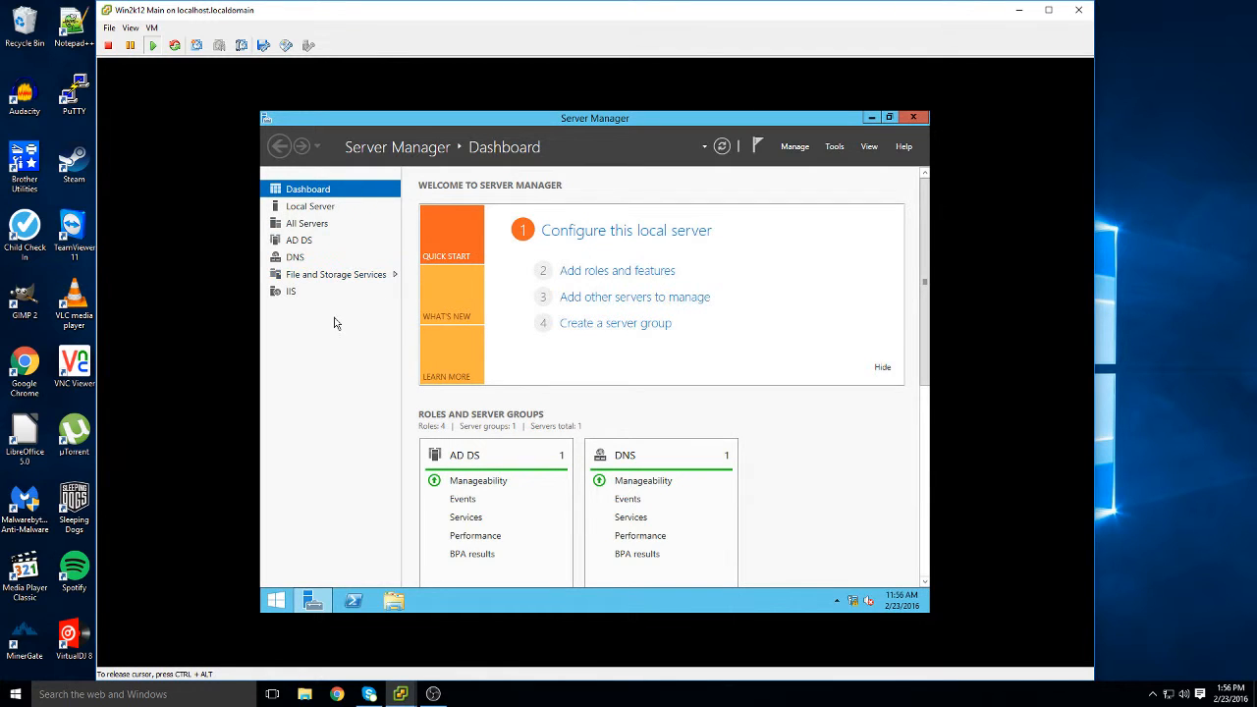
# Browse the All Servers and AD DS overview pages in Server Manager
pyautogui.click(343, 225)
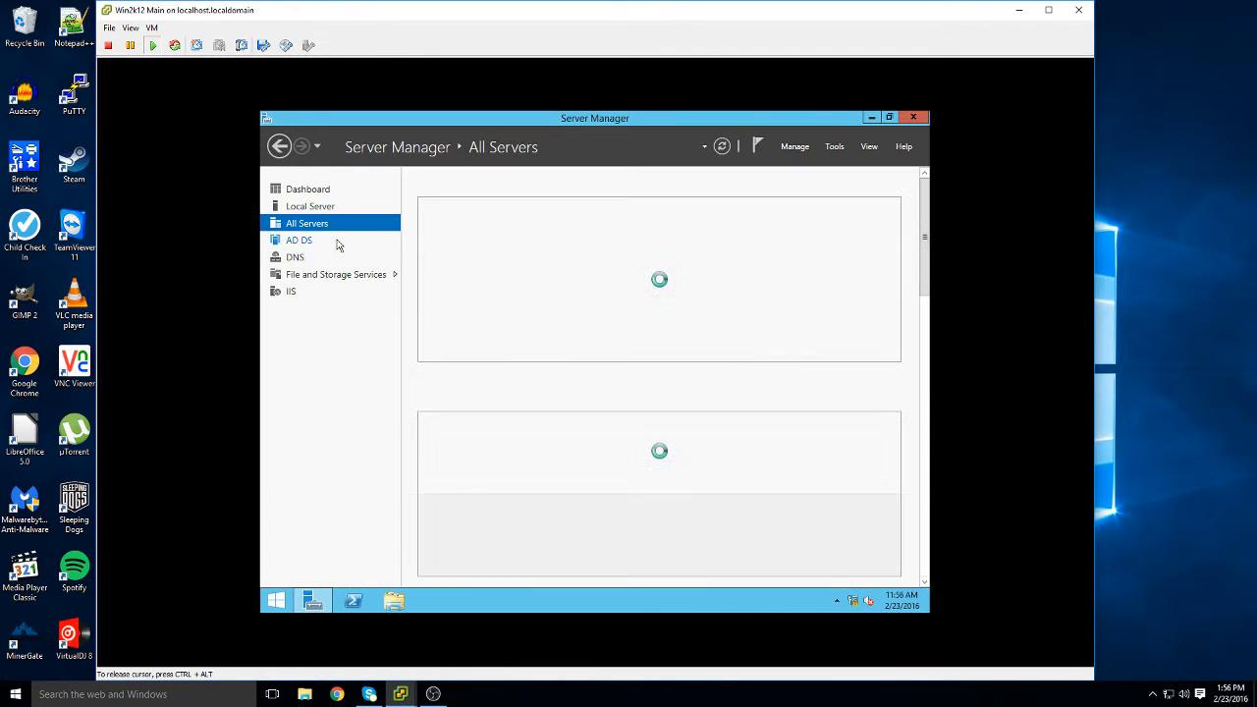
pyautogui.click(337, 243)
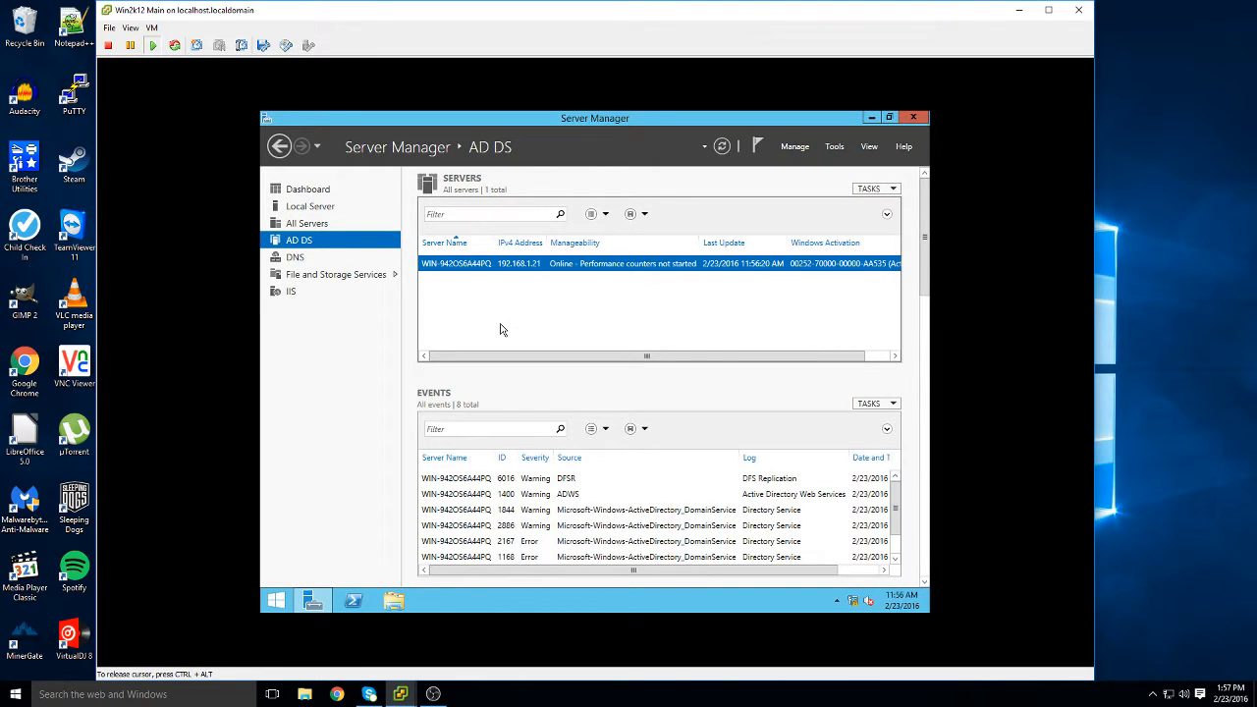
pyautogui.scroll(-3, 555, 481)
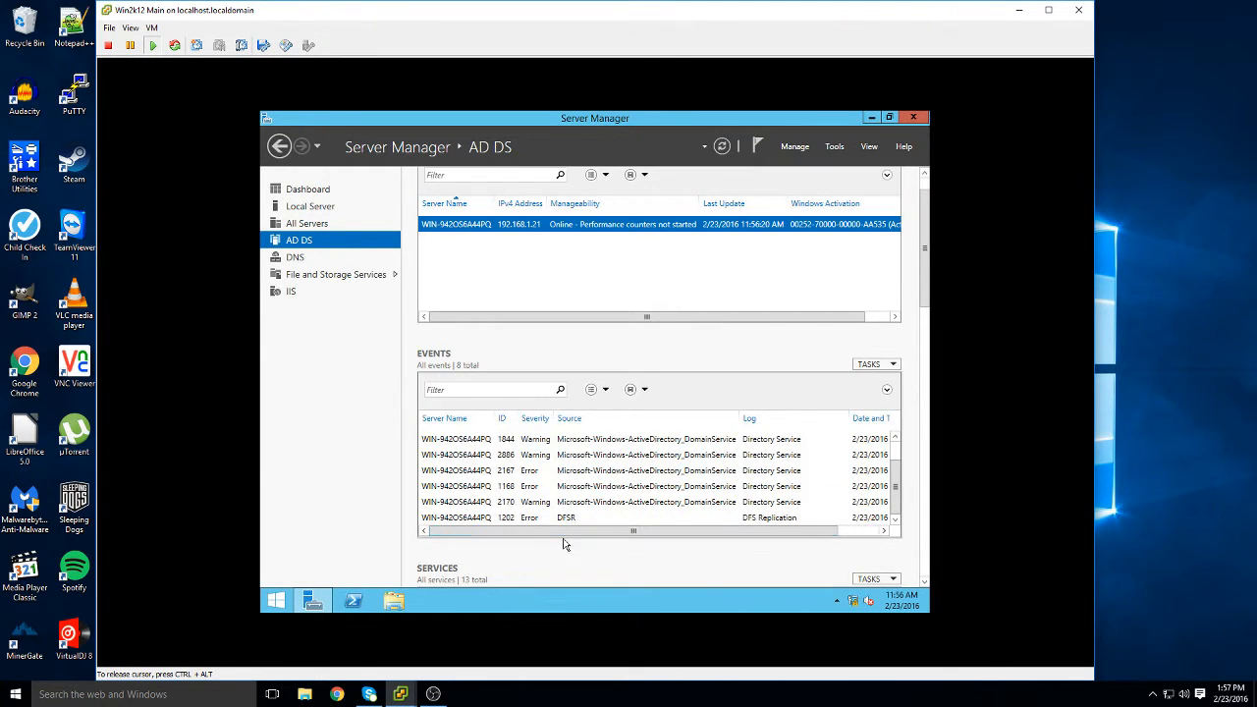
pyautogui.scroll(-3, 567, 549)
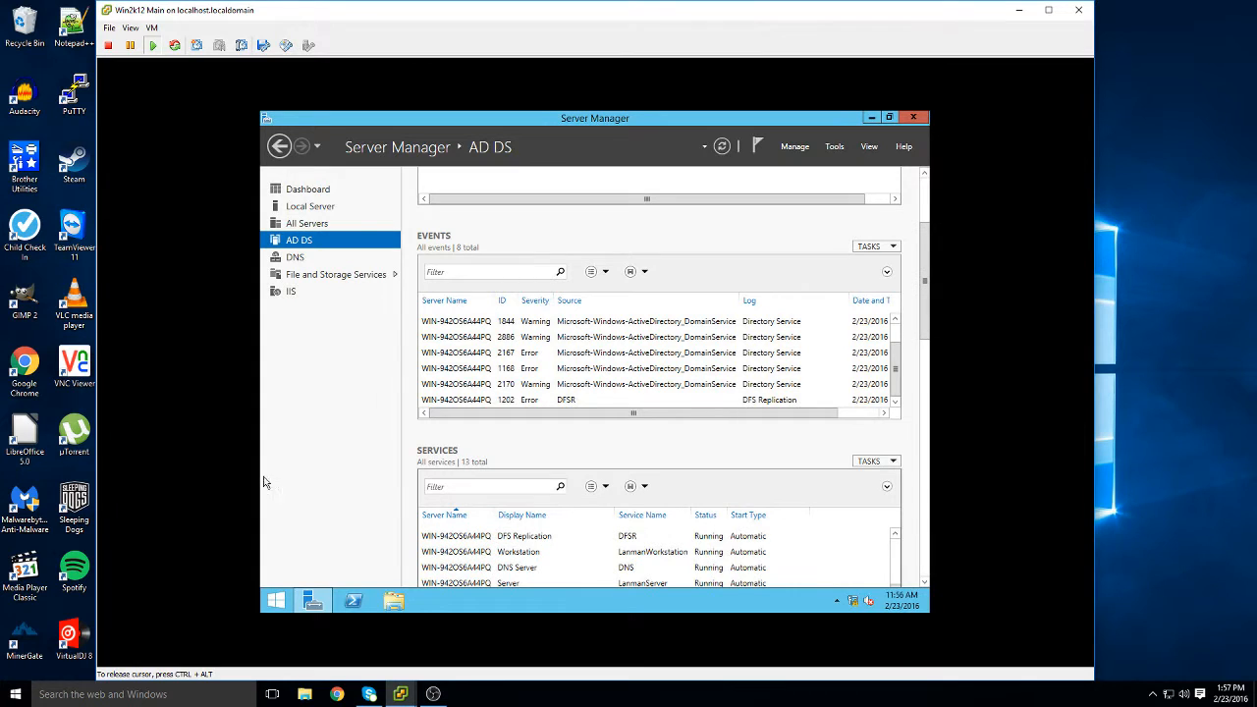
# Launch Active Directory Users and Computers from the Start screen's Apps list
pyautogui.click(278, 600)
pyautogui.click(348, 578)
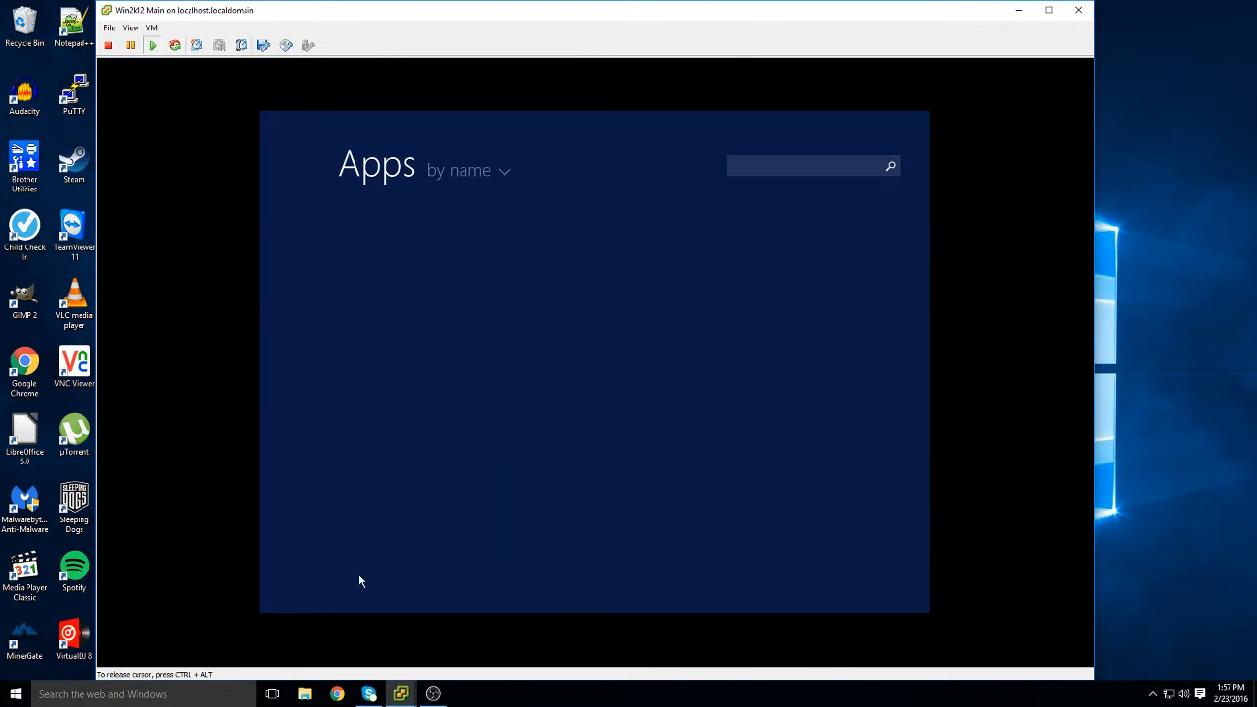
pyautogui.click(602, 421)
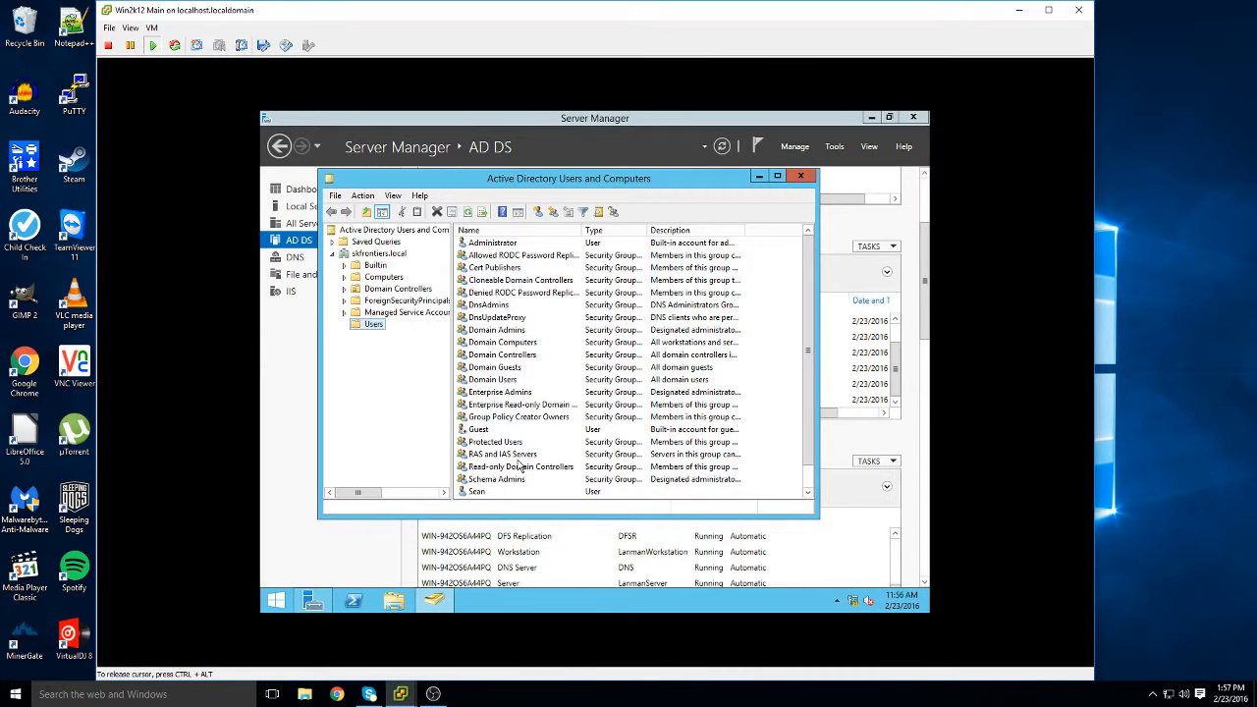
# Open the new user's properties on the Member Of tab and start adding a group
pyautogui.doubleClick(482, 494)
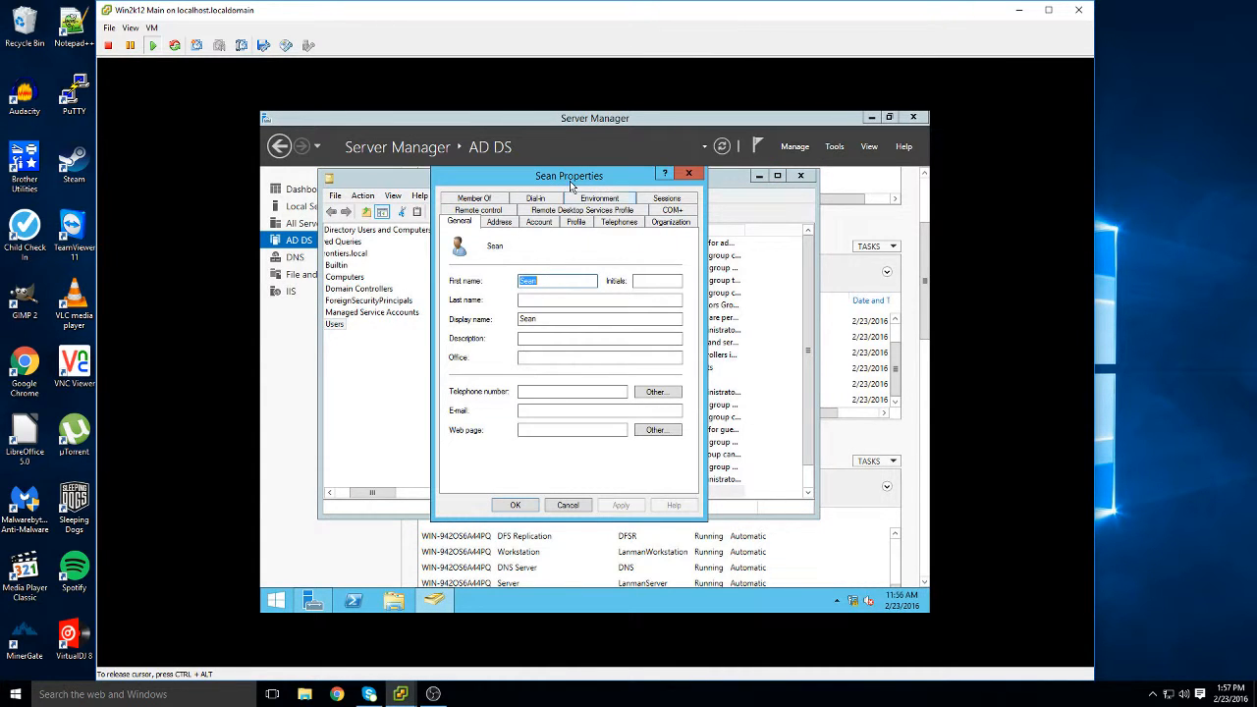
pyautogui.moveTo(571, 186); pyautogui.dragTo(524, 265)
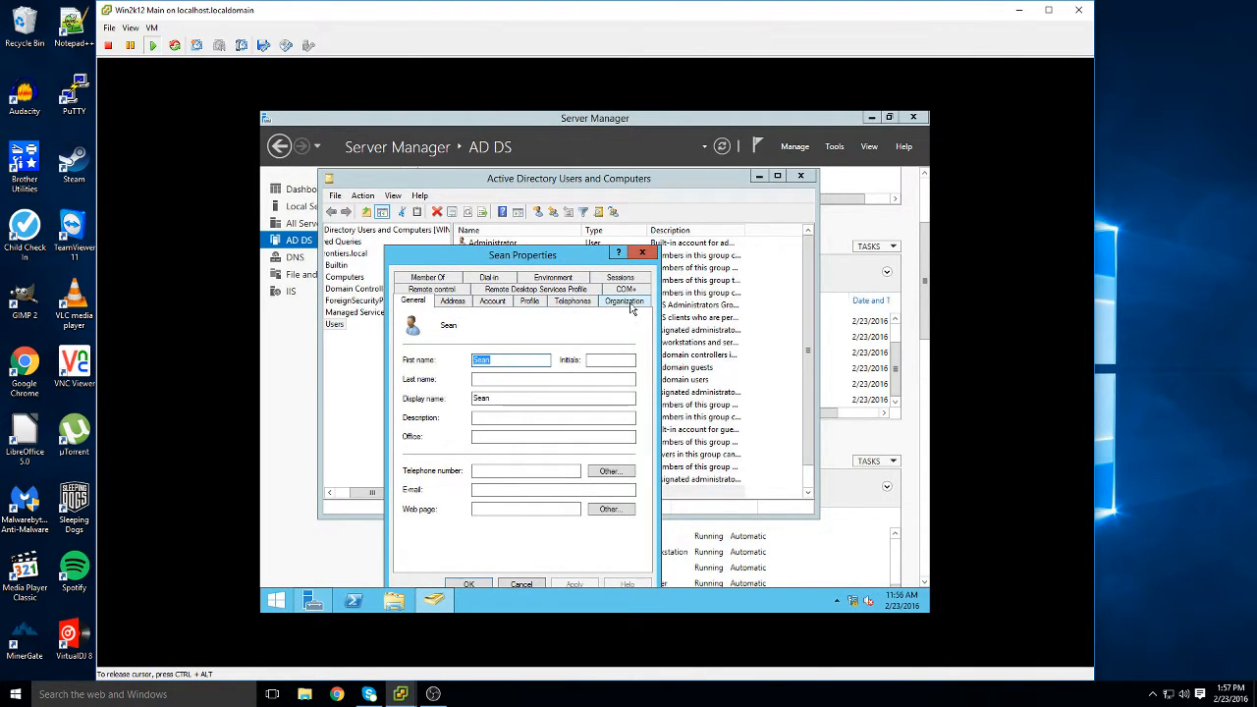
pyautogui.click(454, 280)
pyautogui.click(470, 356)
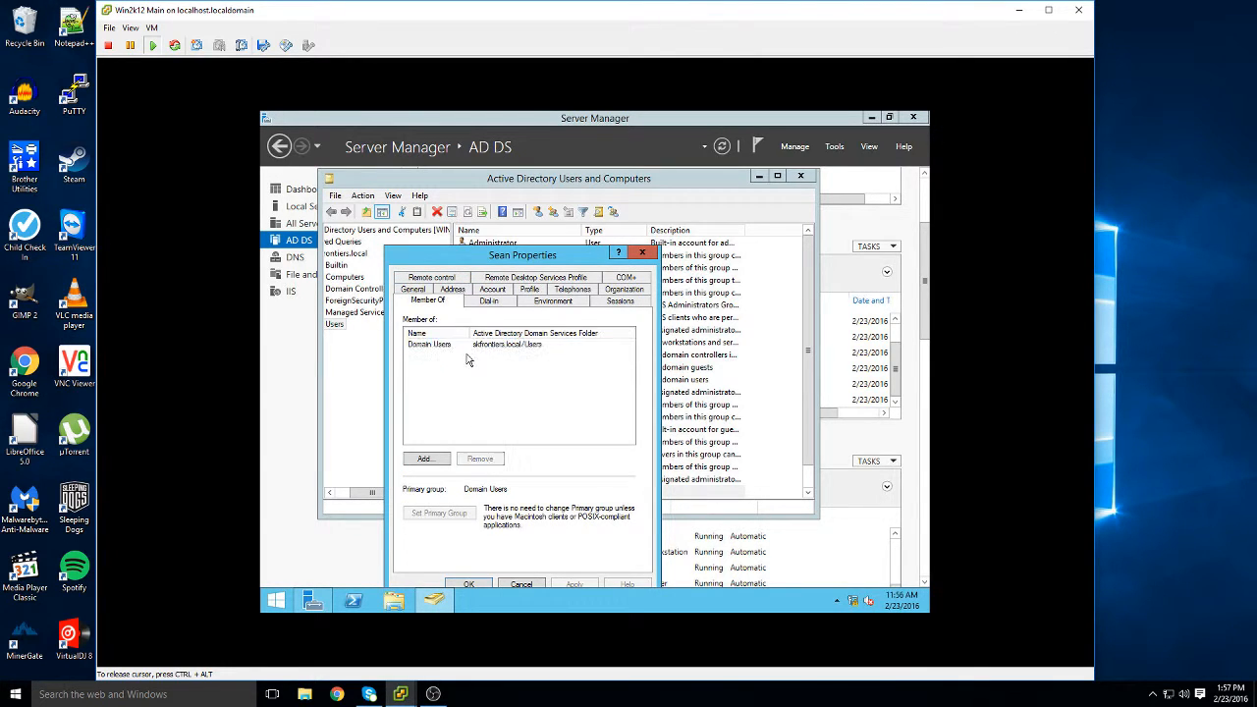
pyautogui.click(425, 460)
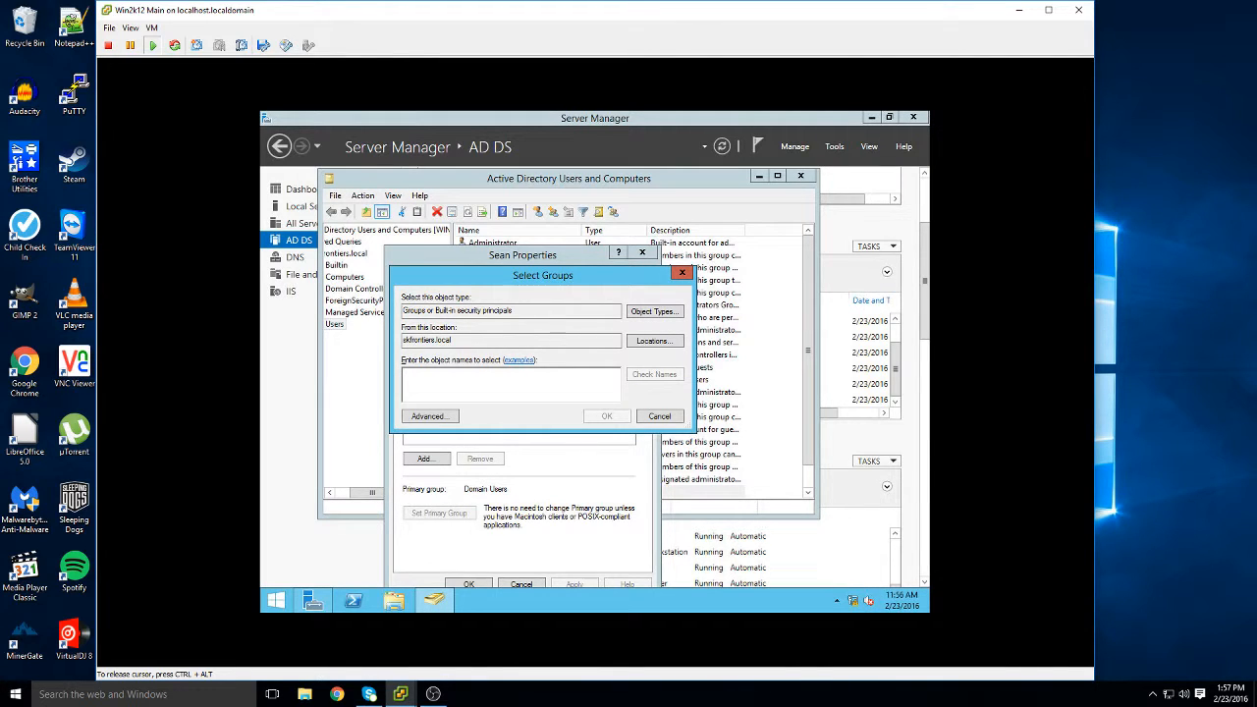
# Add the user to Domain Admins, replacing the unresolved 'Domain Administrators' entry
pyautogui.write('Domain ')
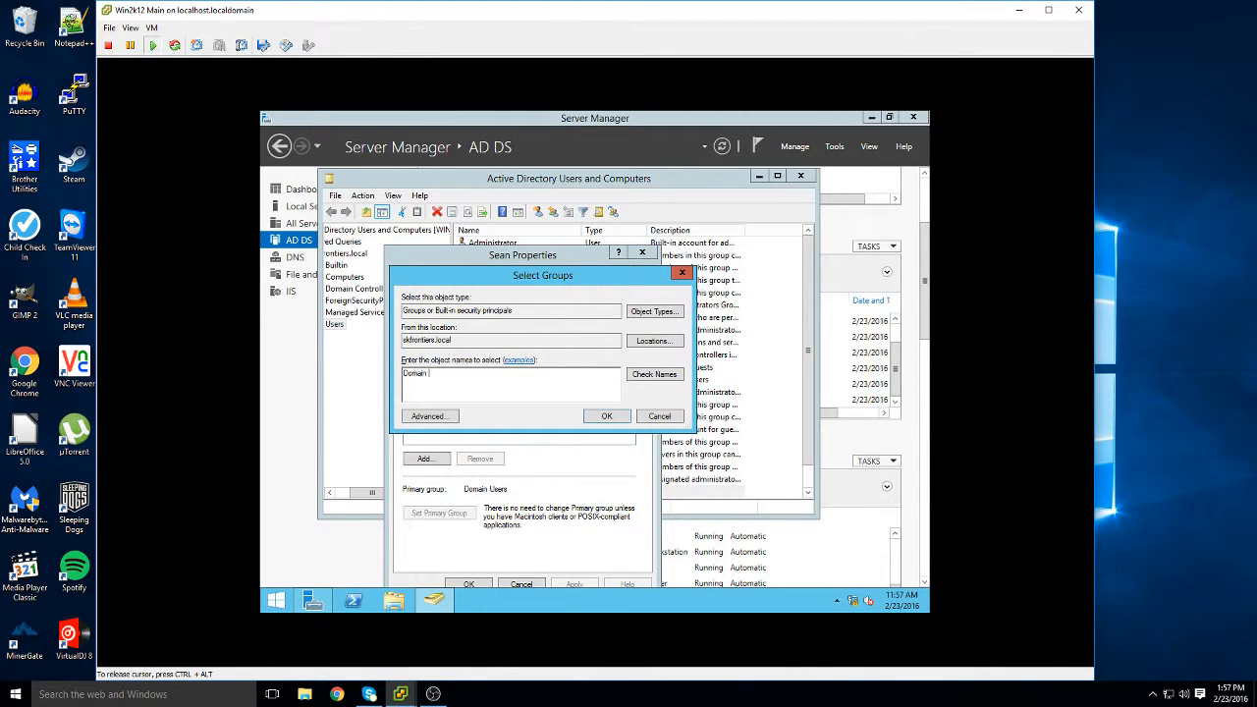
pyautogui.write('Administrators')
pyautogui.press('Return')
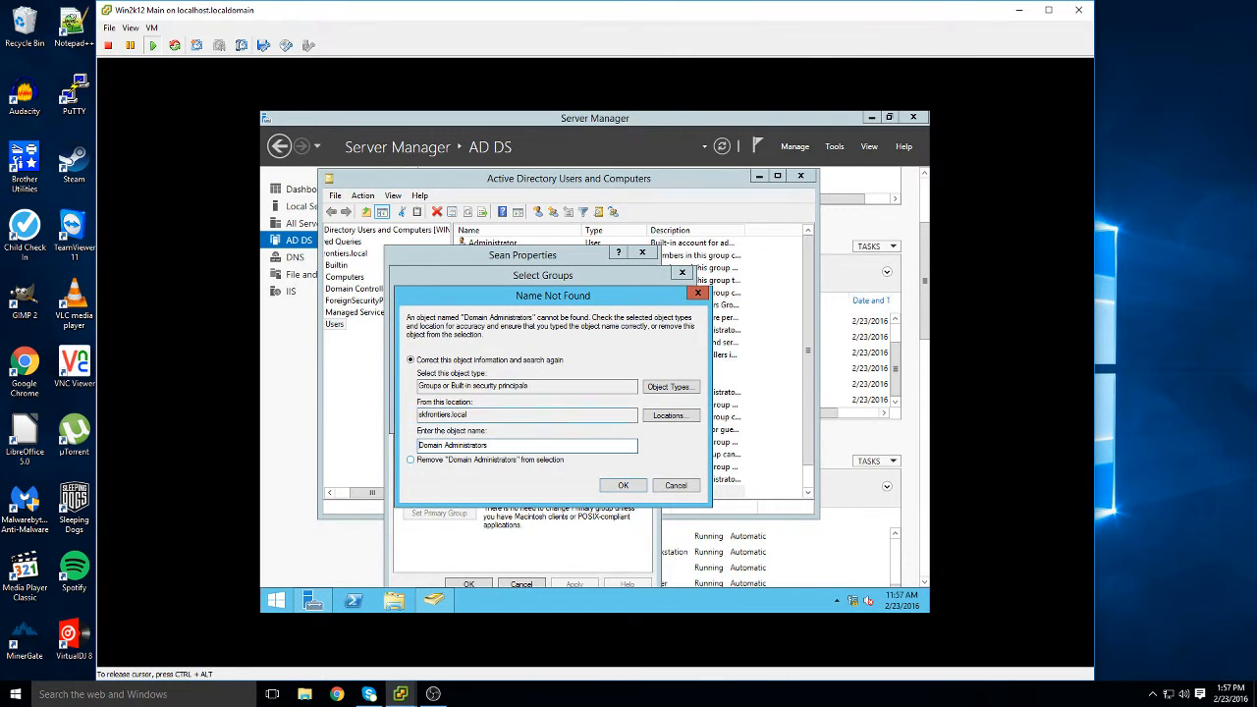
pyautogui.click(654, 486)
pyautogui.click(634, 377)
pyautogui.click(683, 489)
pyautogui.hotkey('ctrl', 'a')
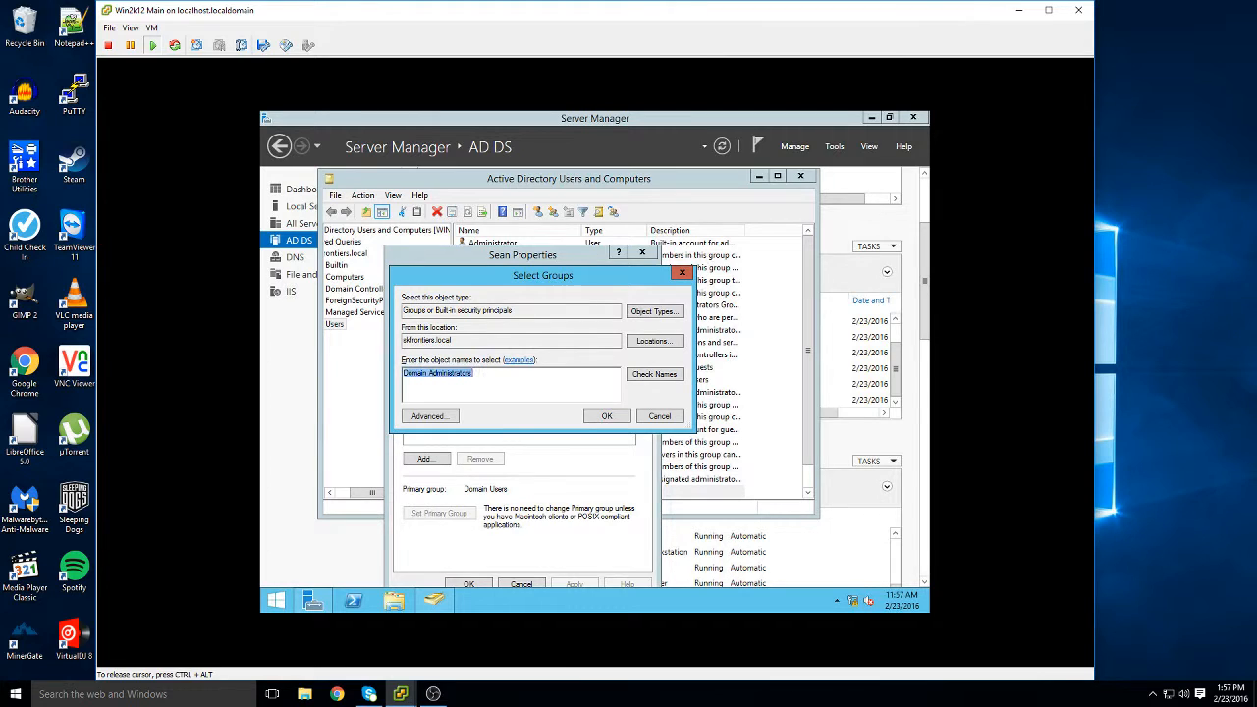
pyautogui.press('BackSpace')
pyautogui.write('domain admins')
pyautogui.press('Return')
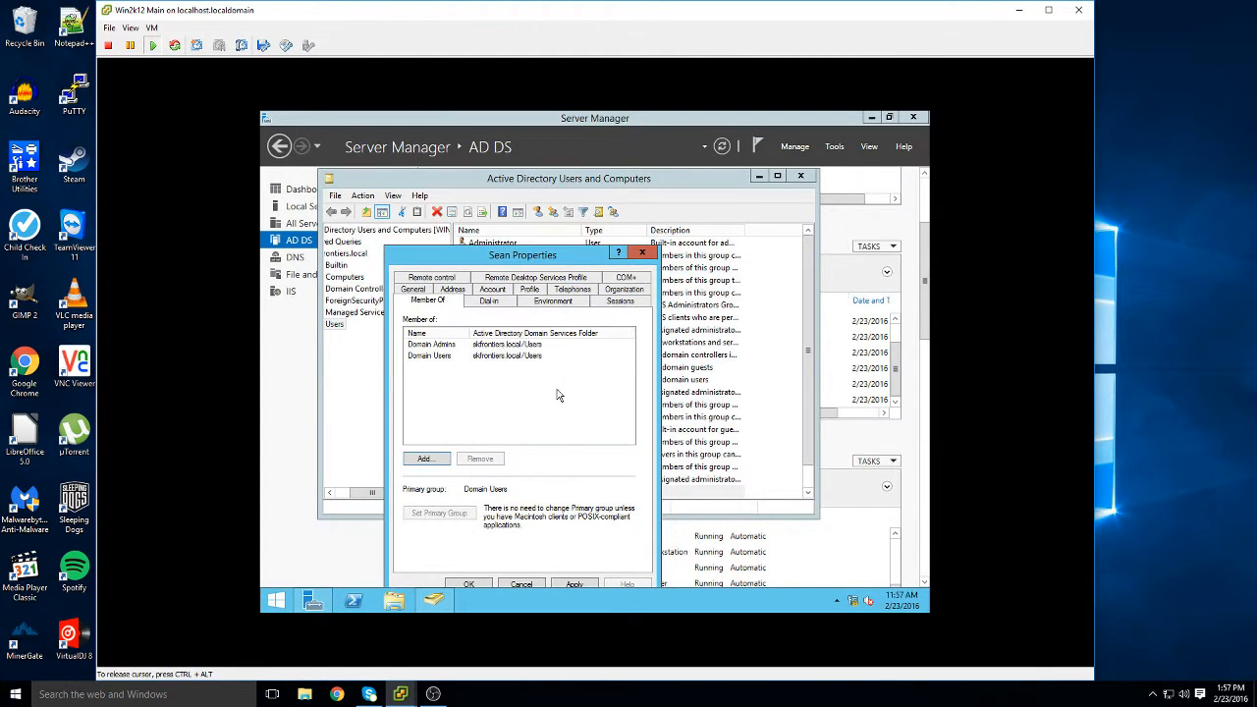
# Attempt removing Domain Users, dismiss the primary-group error, and save the membership changes
pyautogui.click(449, 355)
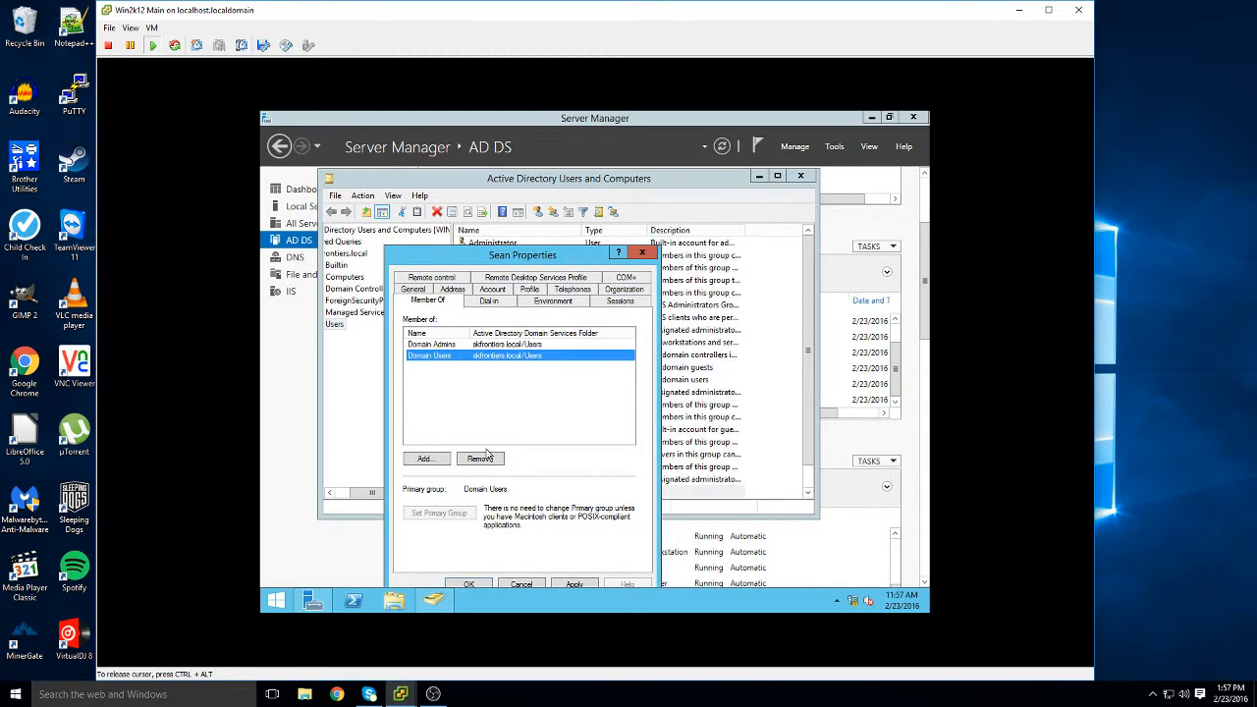
pyautogui.click(492, 413)
pyautogui.click(457, 356)
pyautogui.click(481, 460)
pyautogui.click(619, 405)
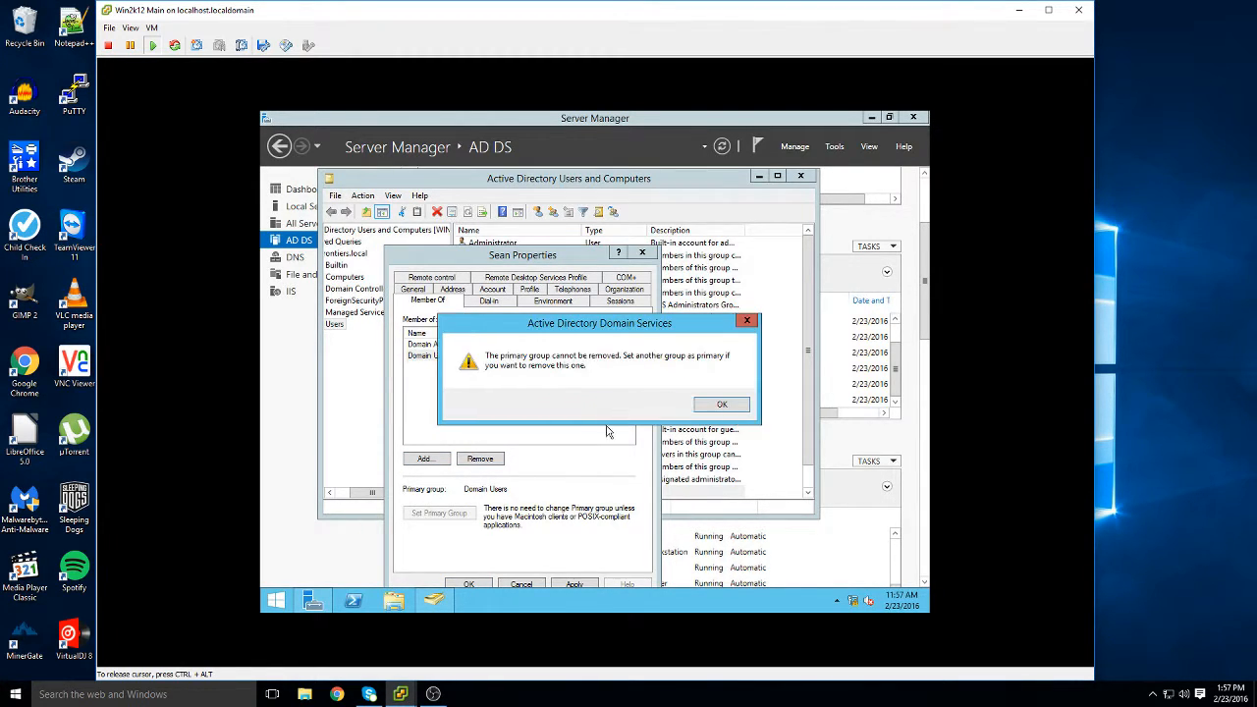
pyautogui.click(721, 404)
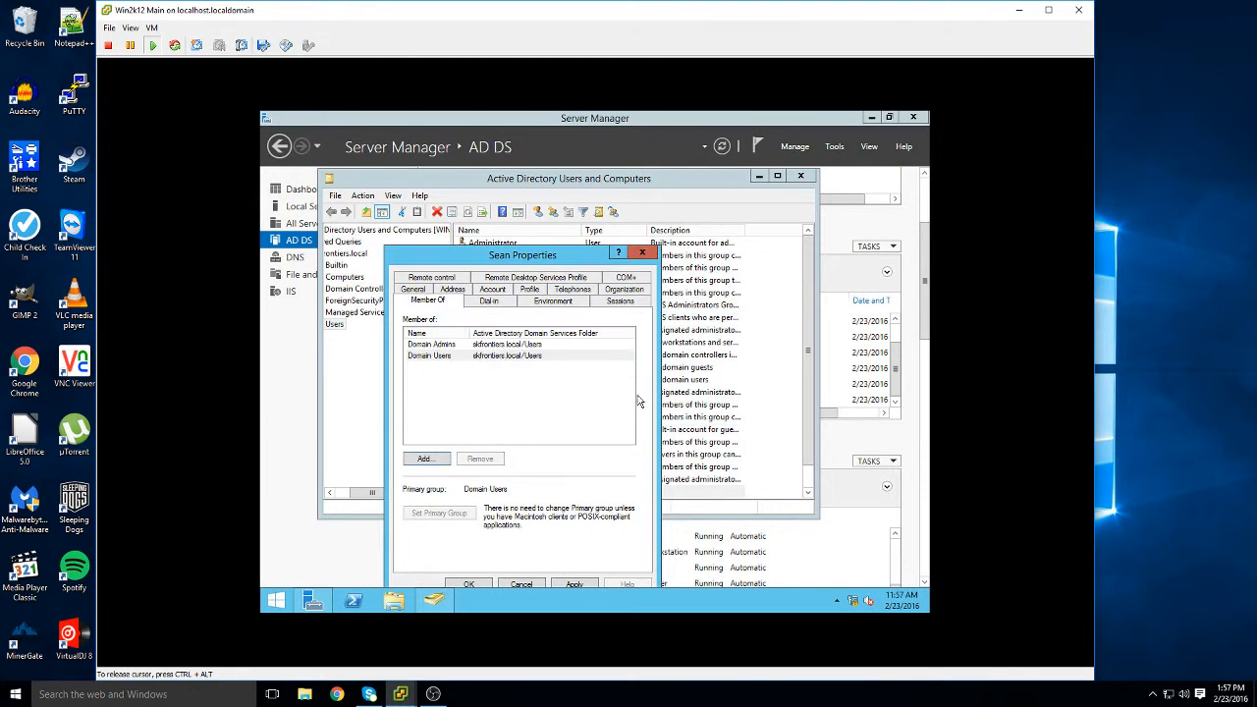
pyautogui.click(467, 344)
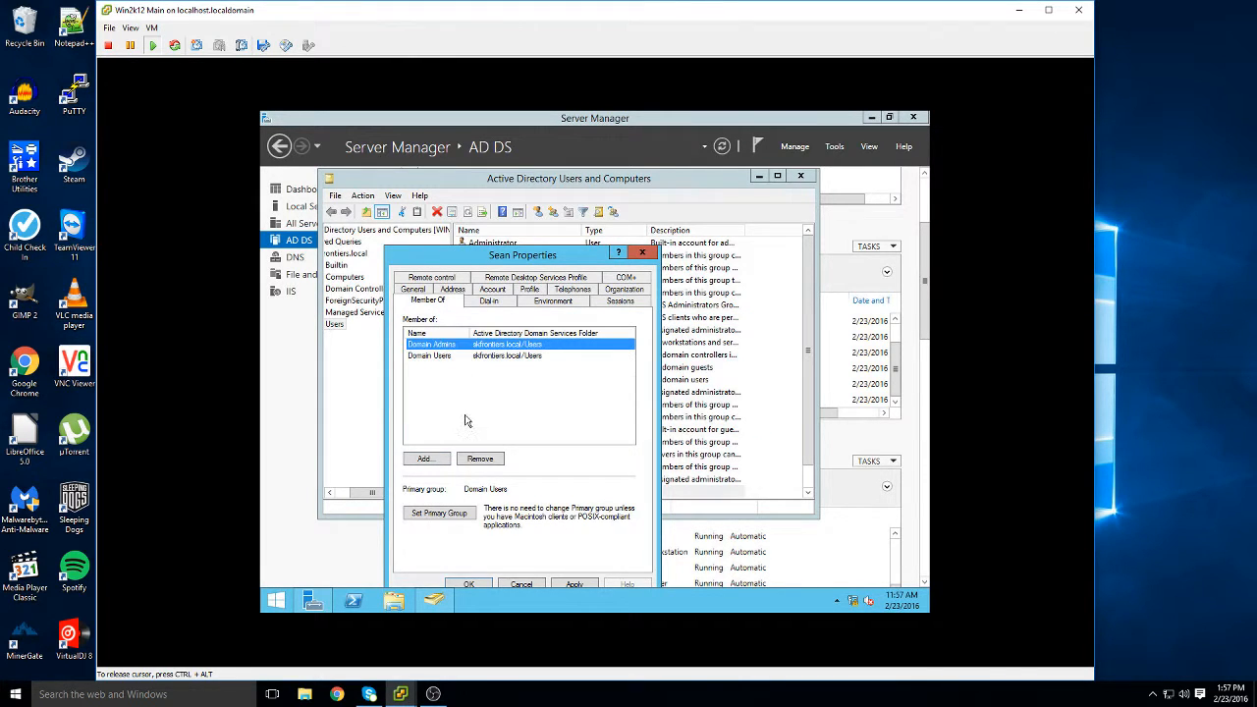
pyautogui.click(469, 585)
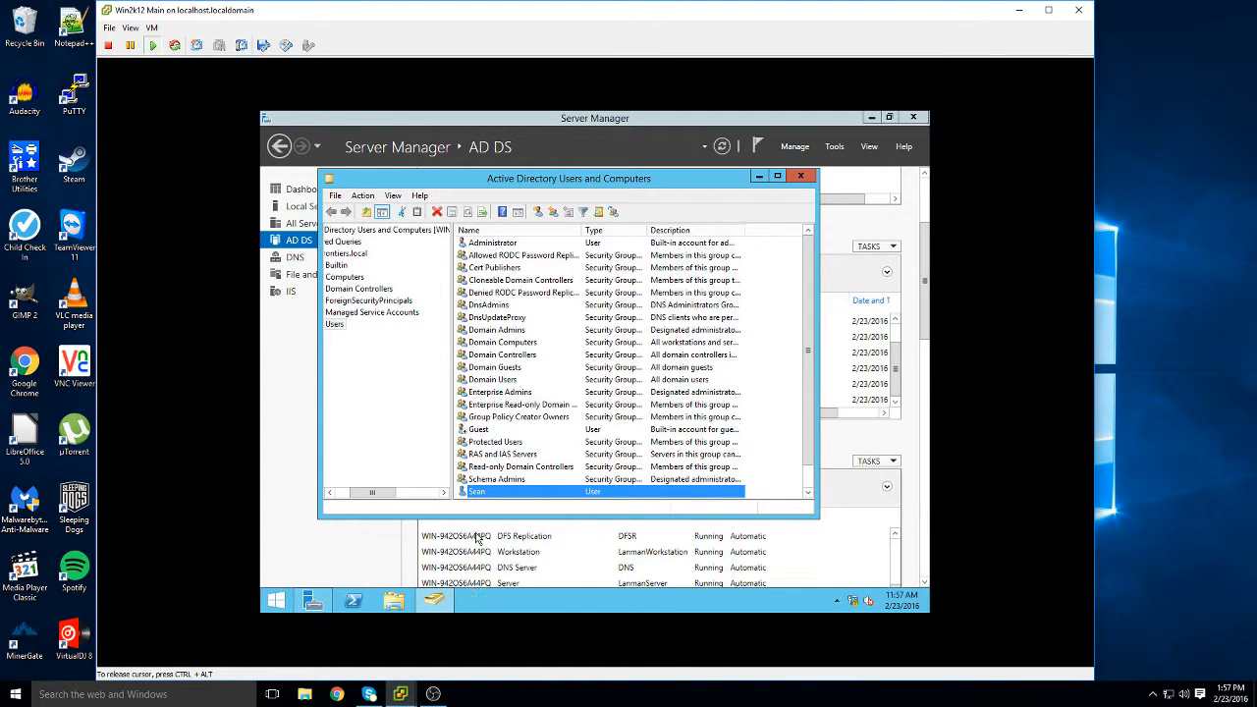
pyautogui.click(287, 609)
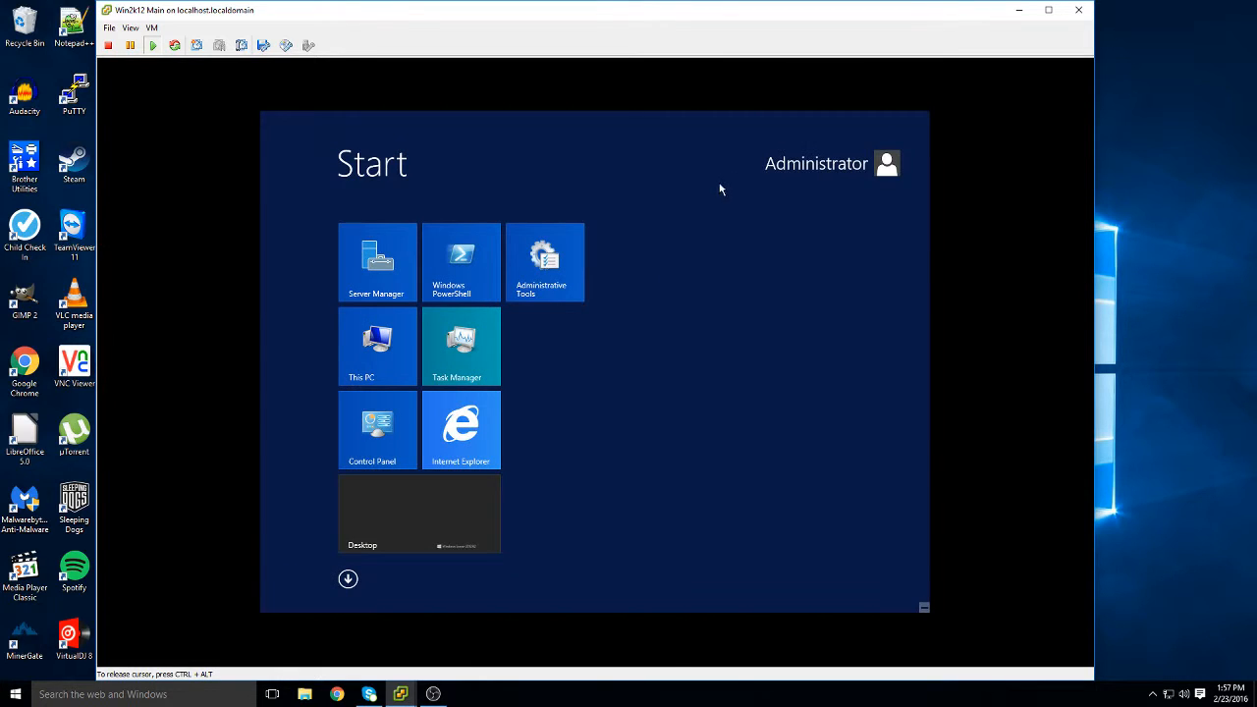
# Sign out of Administrator and sign in as the new domain user with the new password
pyautogui.click(835, 164)
pyautogui.click(821, 236)
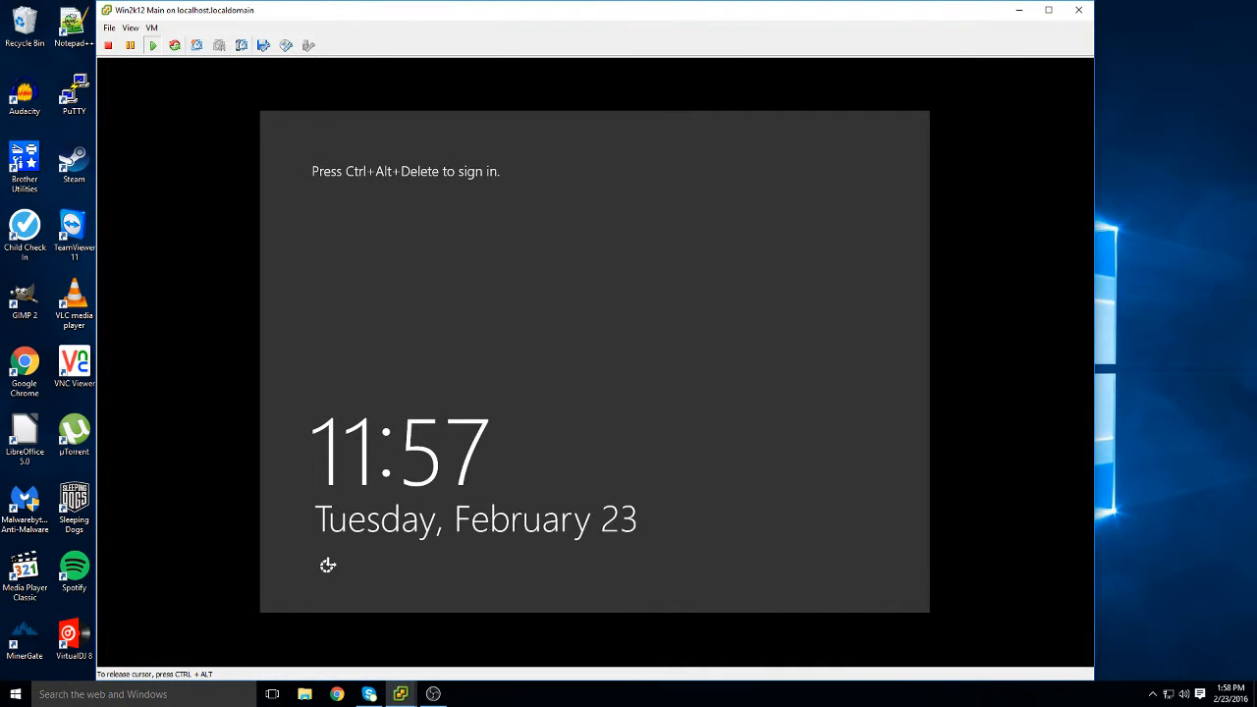
pyautogui.press('ctrl+alt+Insert')
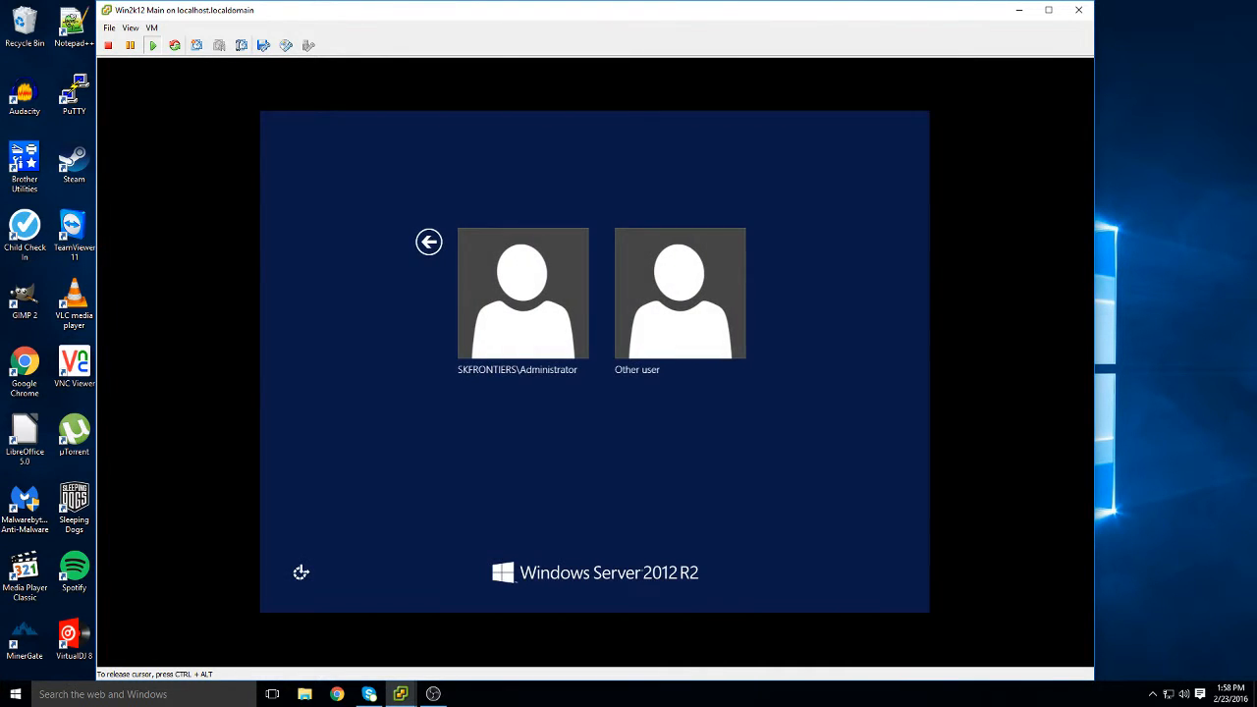
pyautogui.click(718, 341)
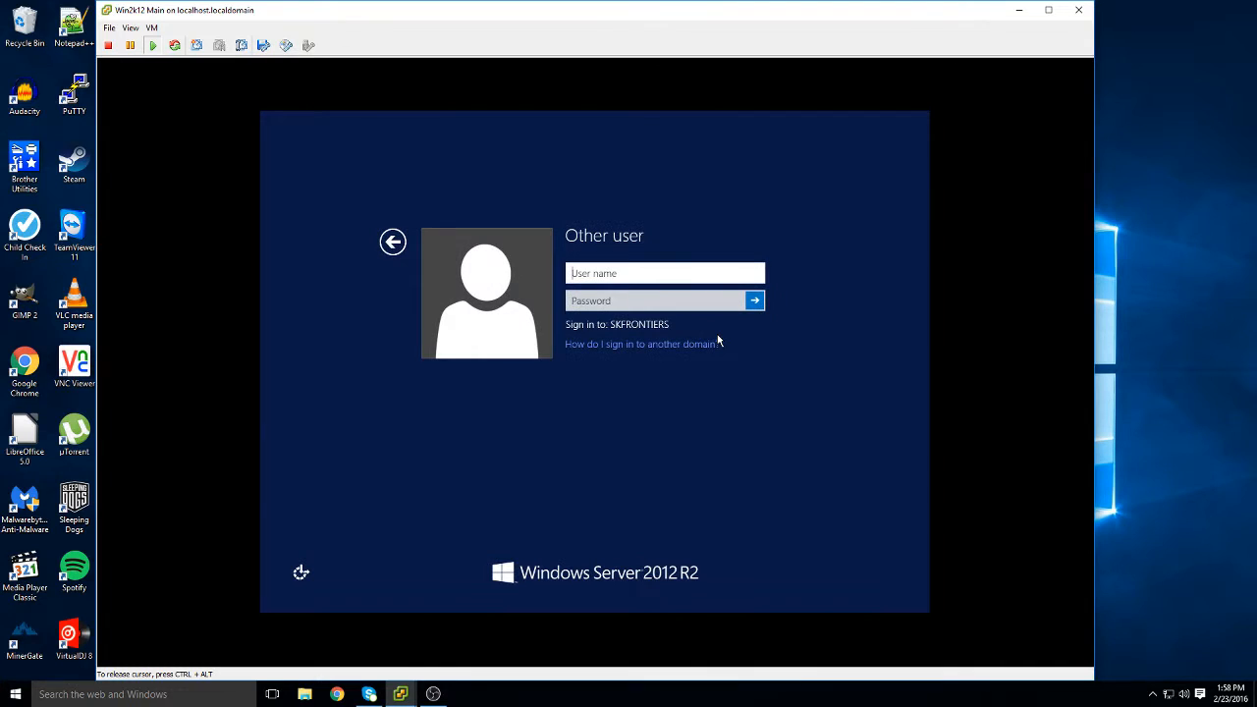
pyautogui.write('sean.k')
pyautogui.press('Tab')
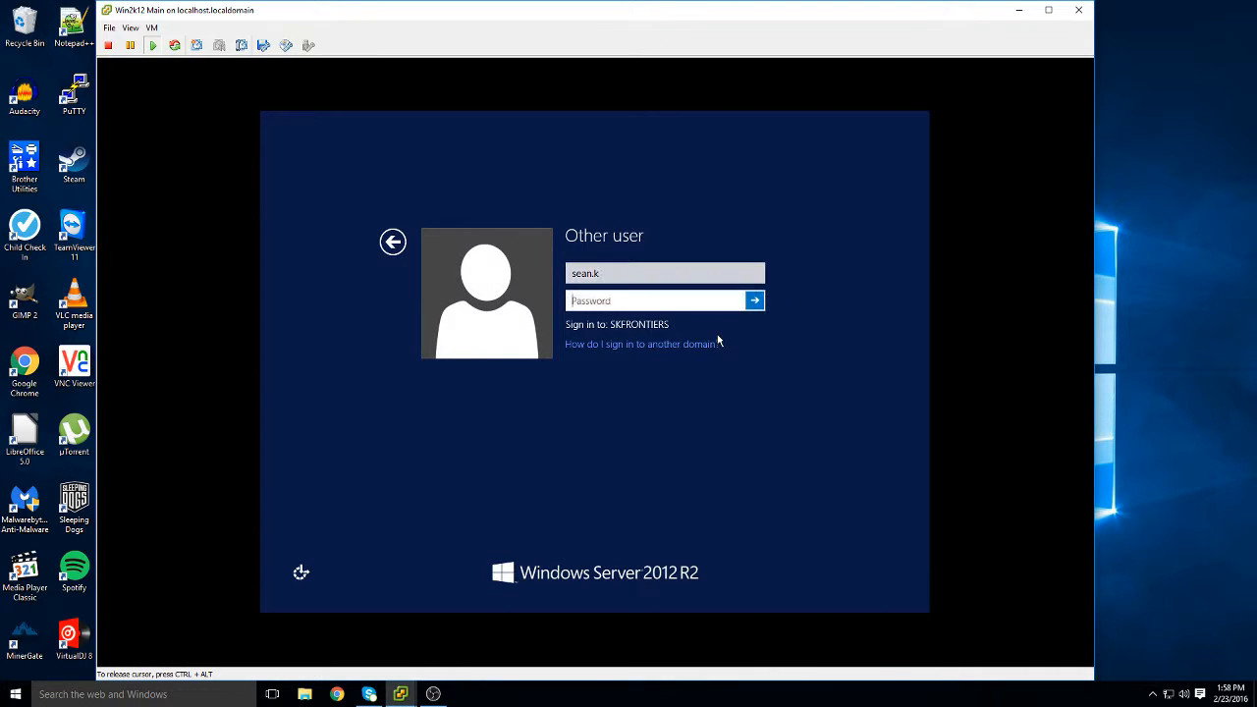
pyautogui.write('p•••••••')
pyautogui.press('Return')
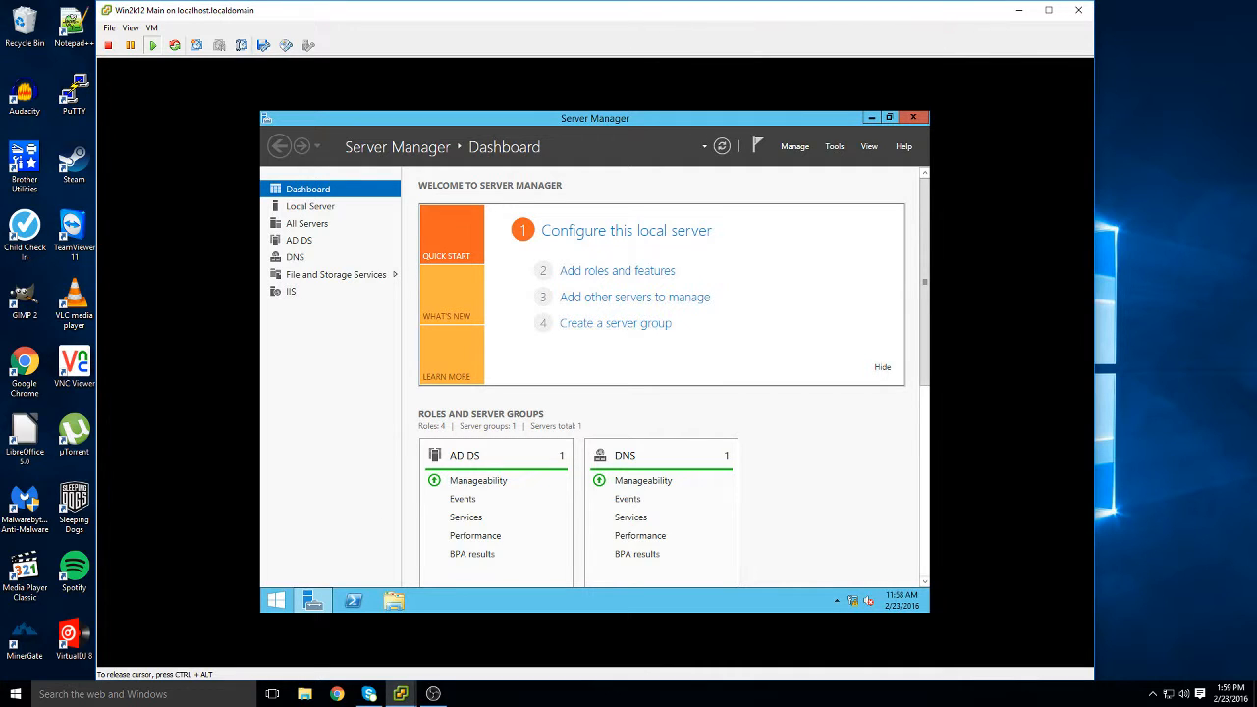
# Close Server Manager on the guest desktop and bring the OBS Studio recorder to the front
pyautogui.click(913, 118)
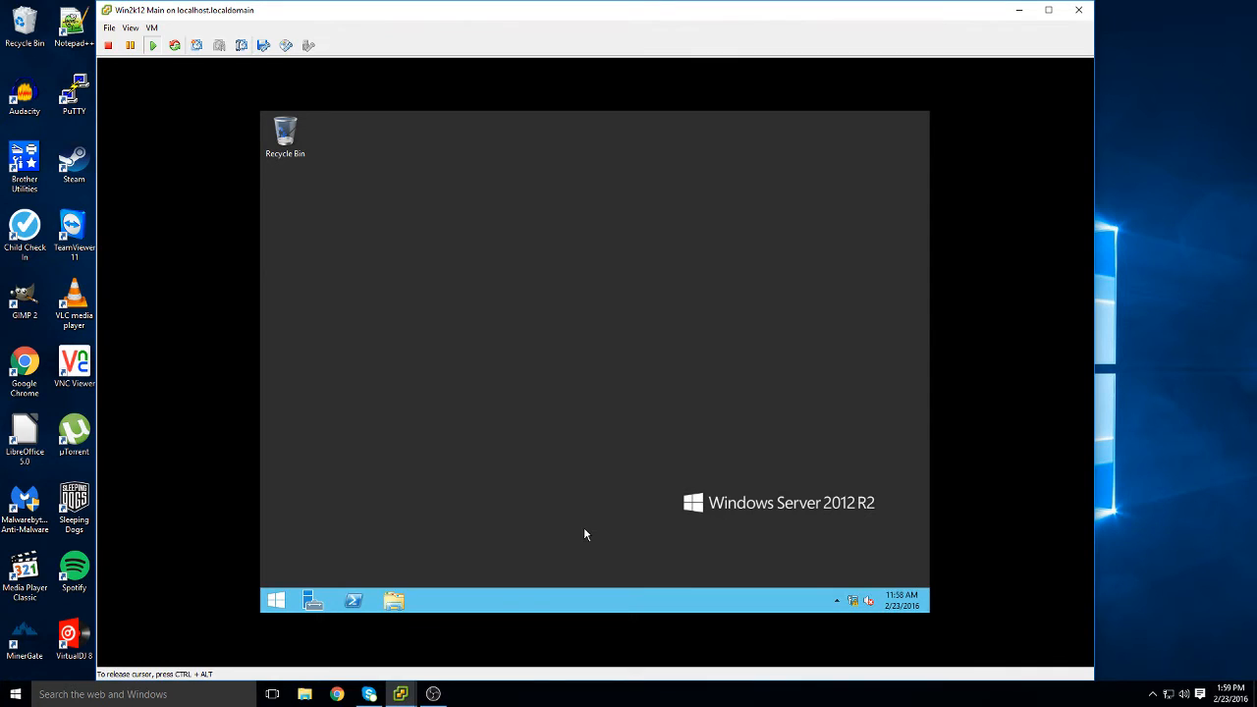
pyautogui.click(426, 697)
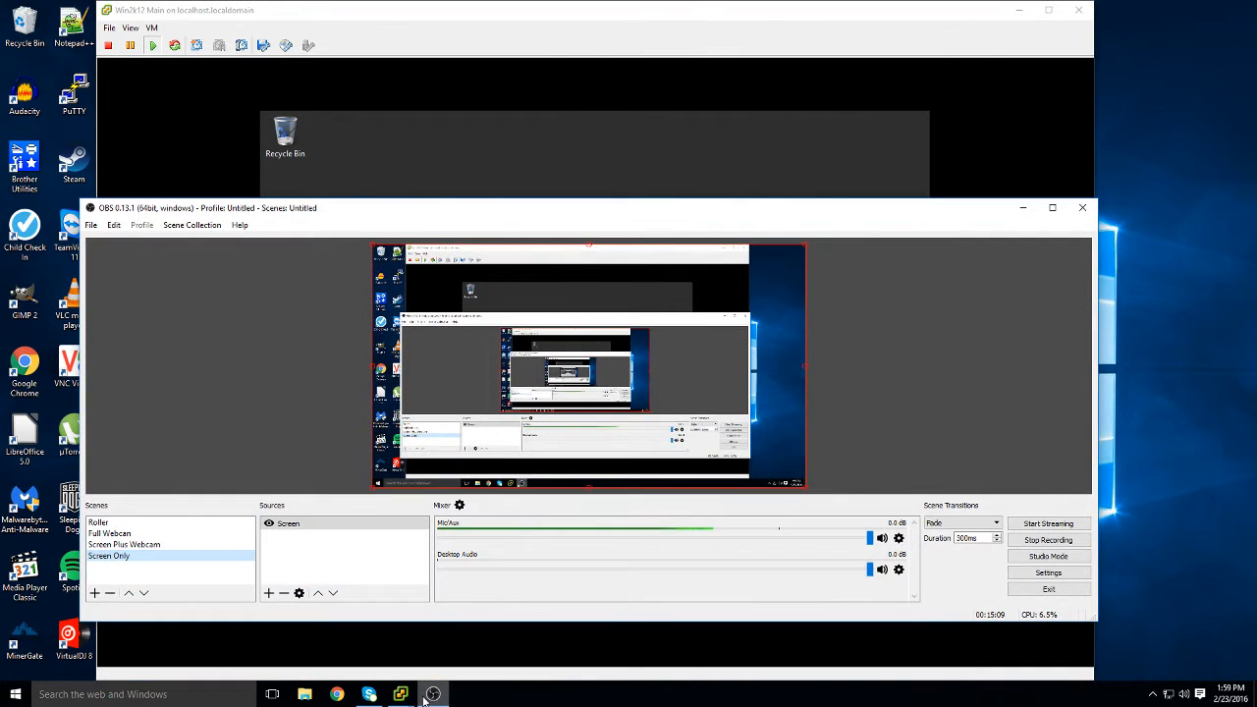